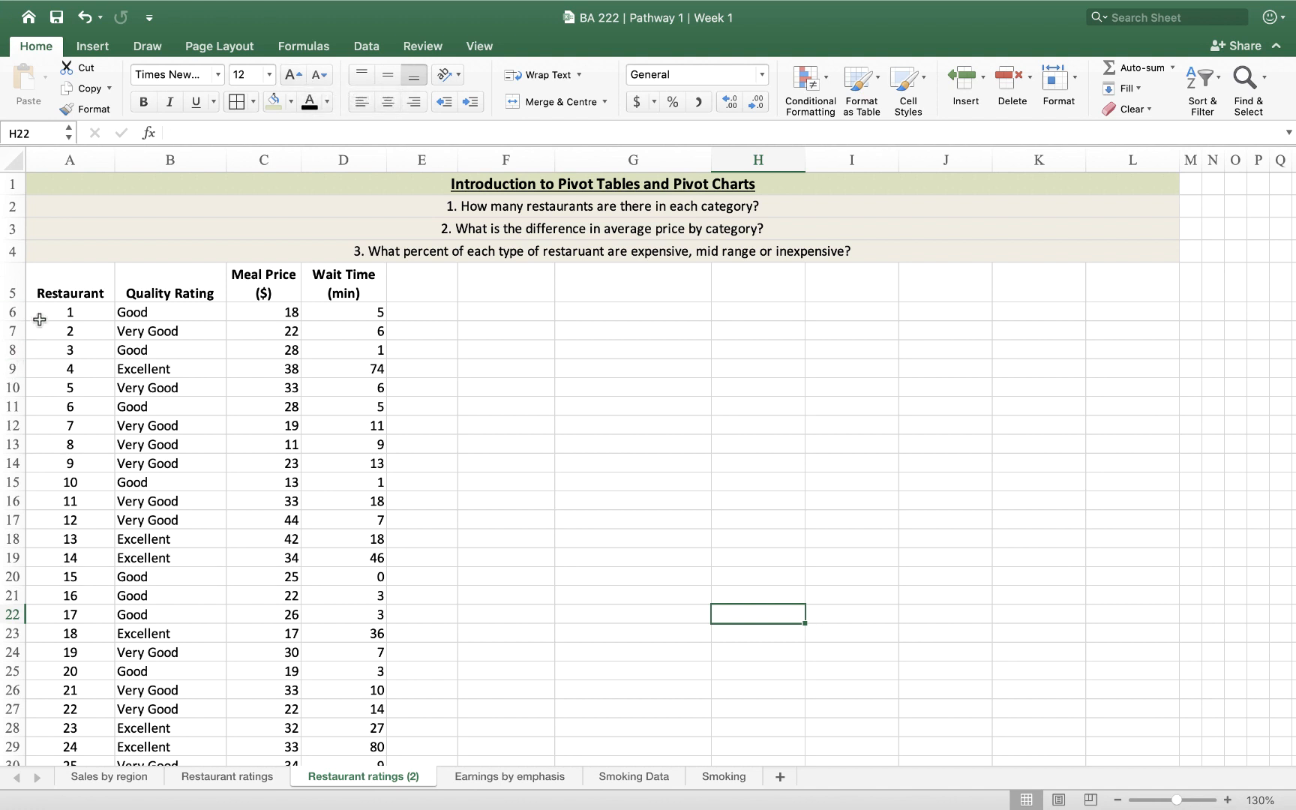
Examine the restaurant ratings data in columns A to D, checking the column headings and the last record.
{"action": "left_click", "coordinate": [56, 291]}
{"action": "left_click_drag", "start_coordinate": [56, 291], "coordinate": [322, 293]}
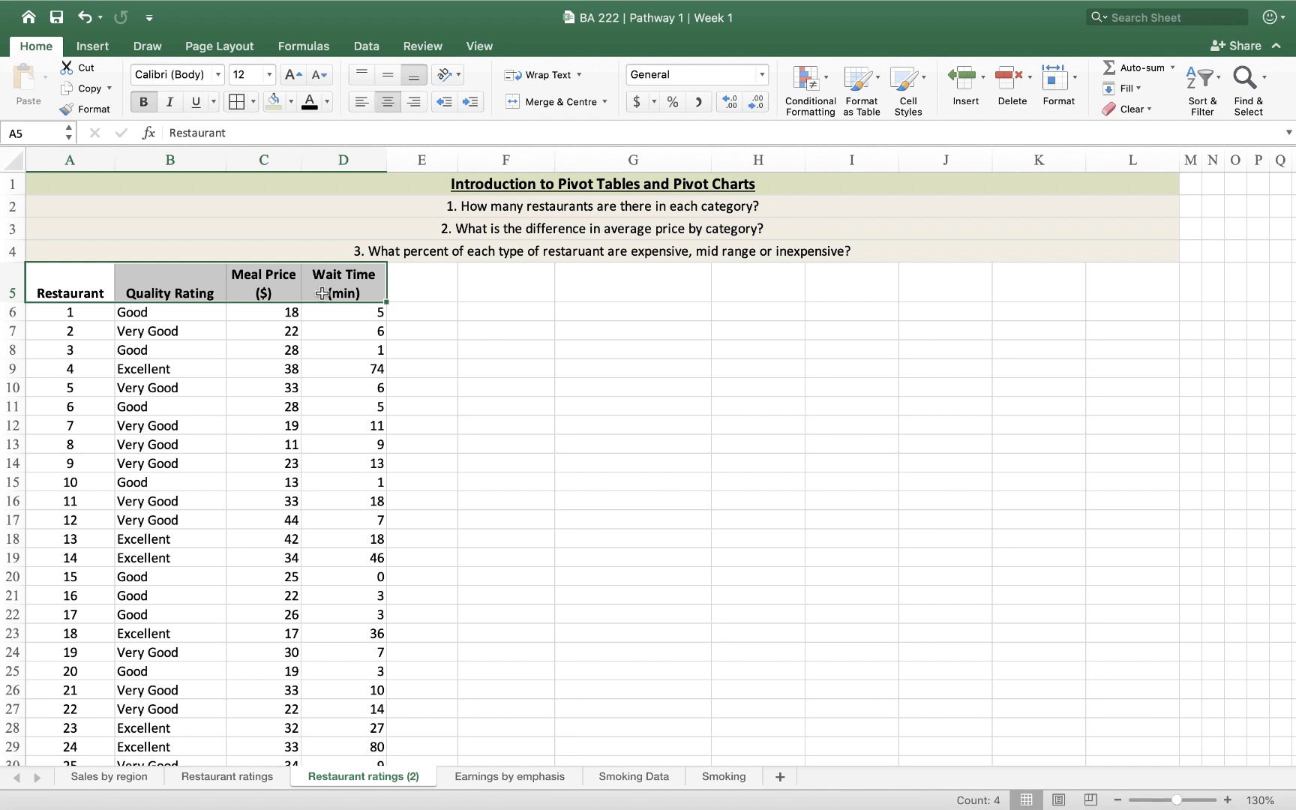
{"action": "left_click", "coordinate": [50, 292]}
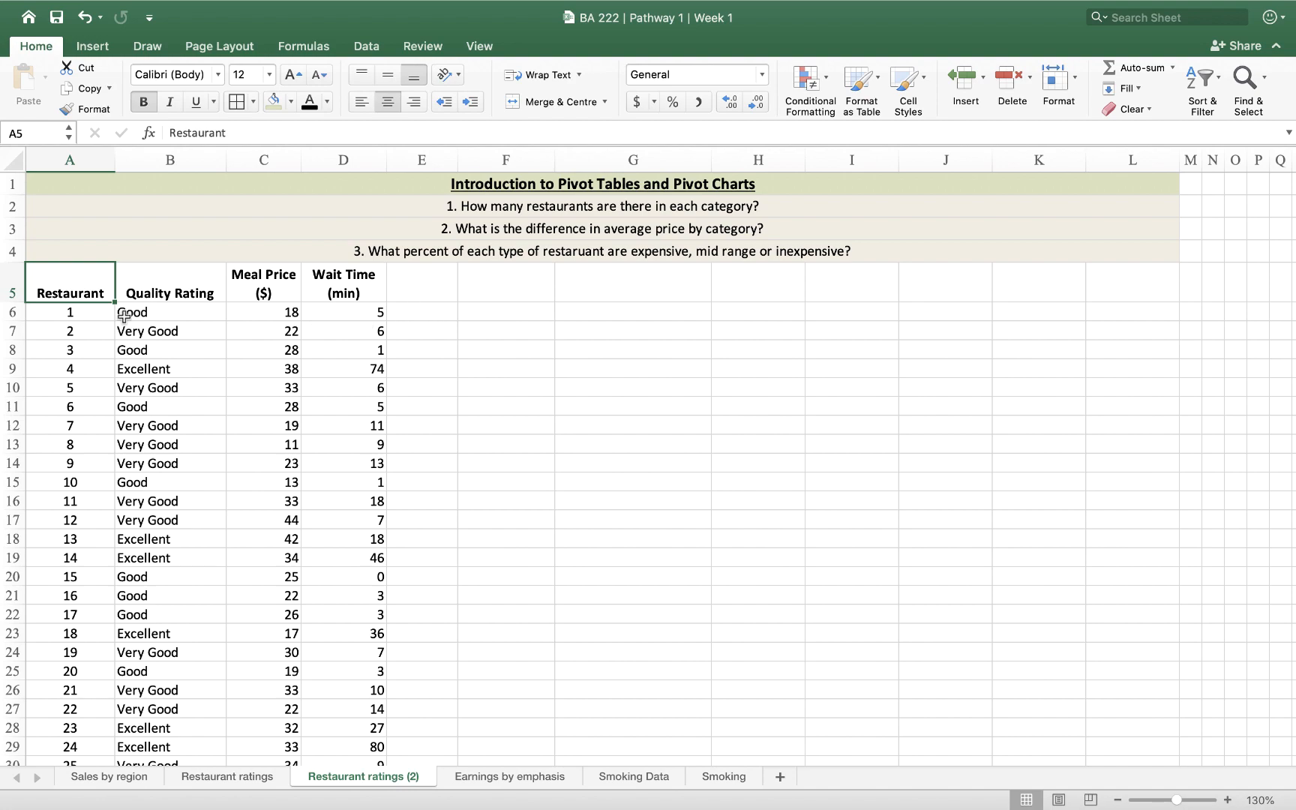
{"action": "scroll", "coordinate": [83, 292], "scroll_direction": "down", "scroll_amount": 5}
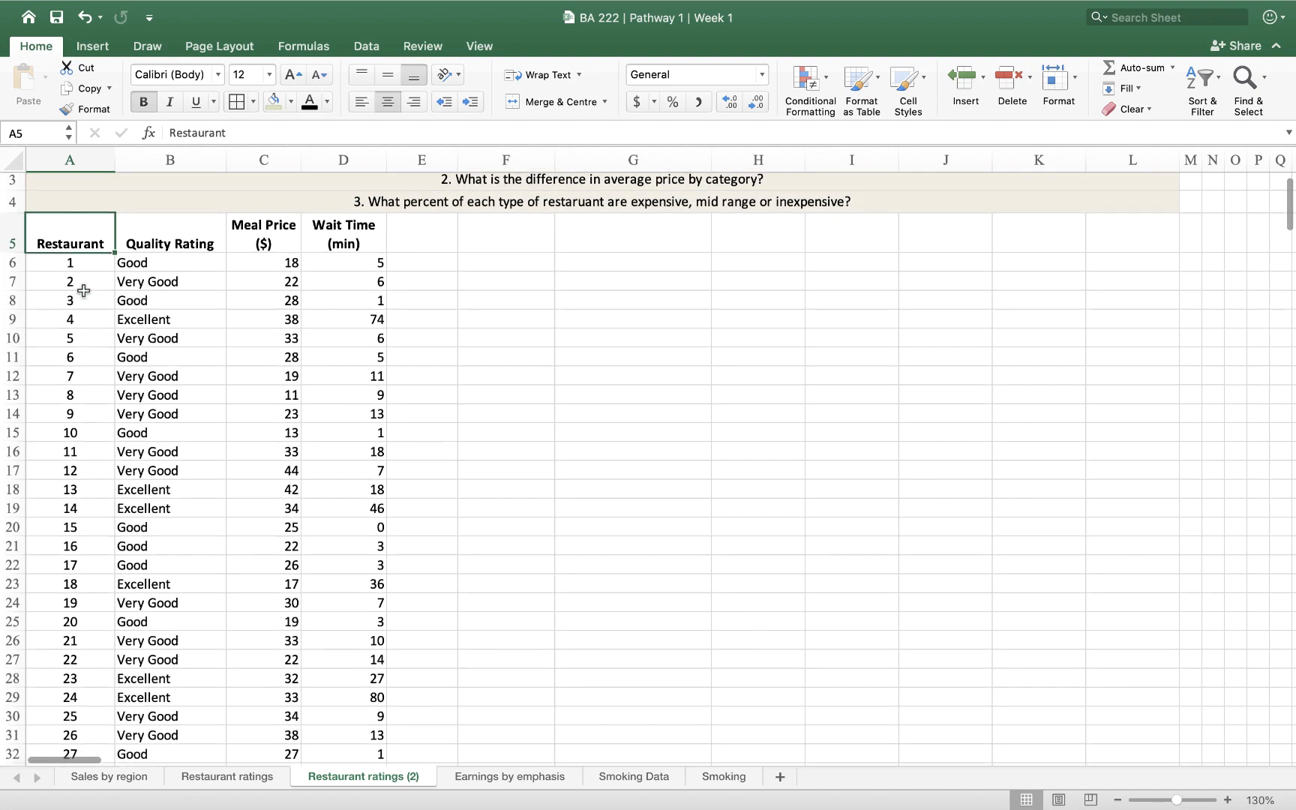
{"action": "scroll", "coordinate": [84, 292], "scroll_direction": "up", "scroll_amount": 5}
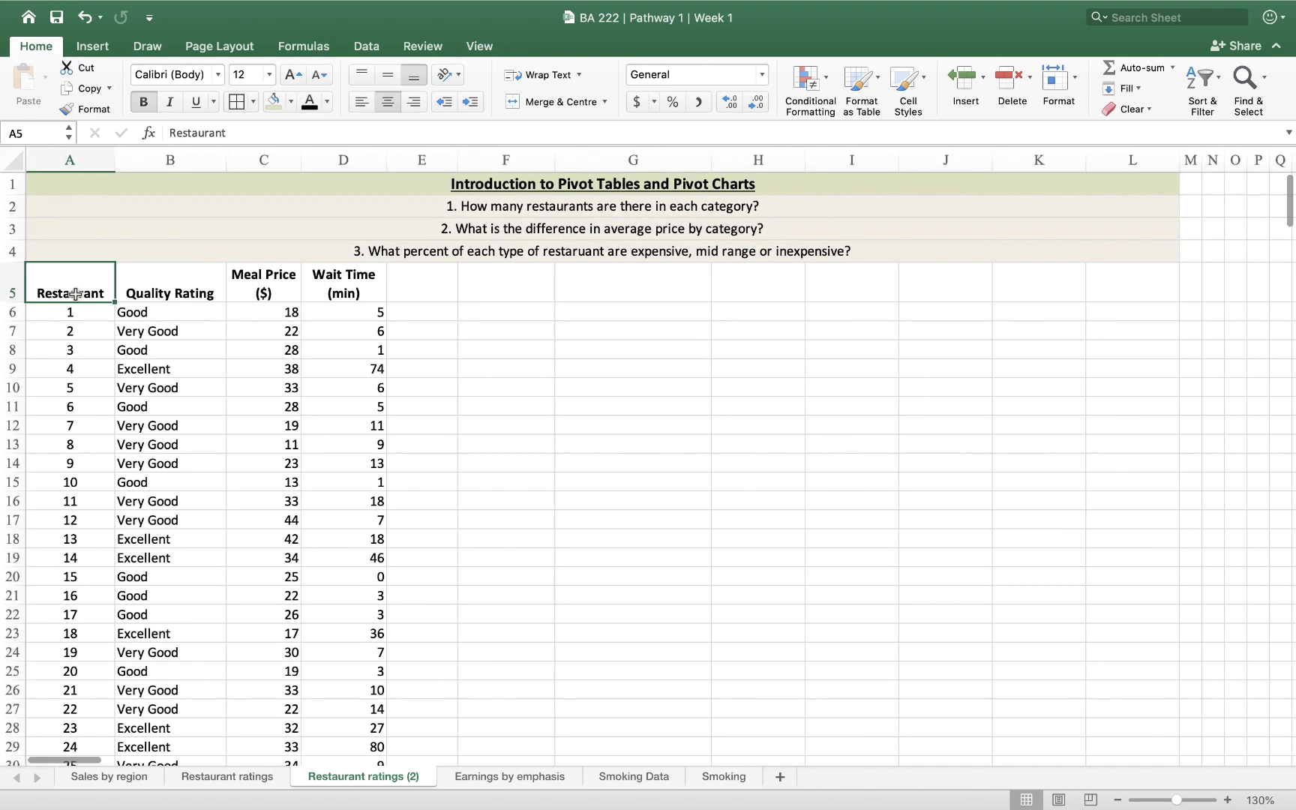
{"action": "key", "text": "ctrl+Down"}
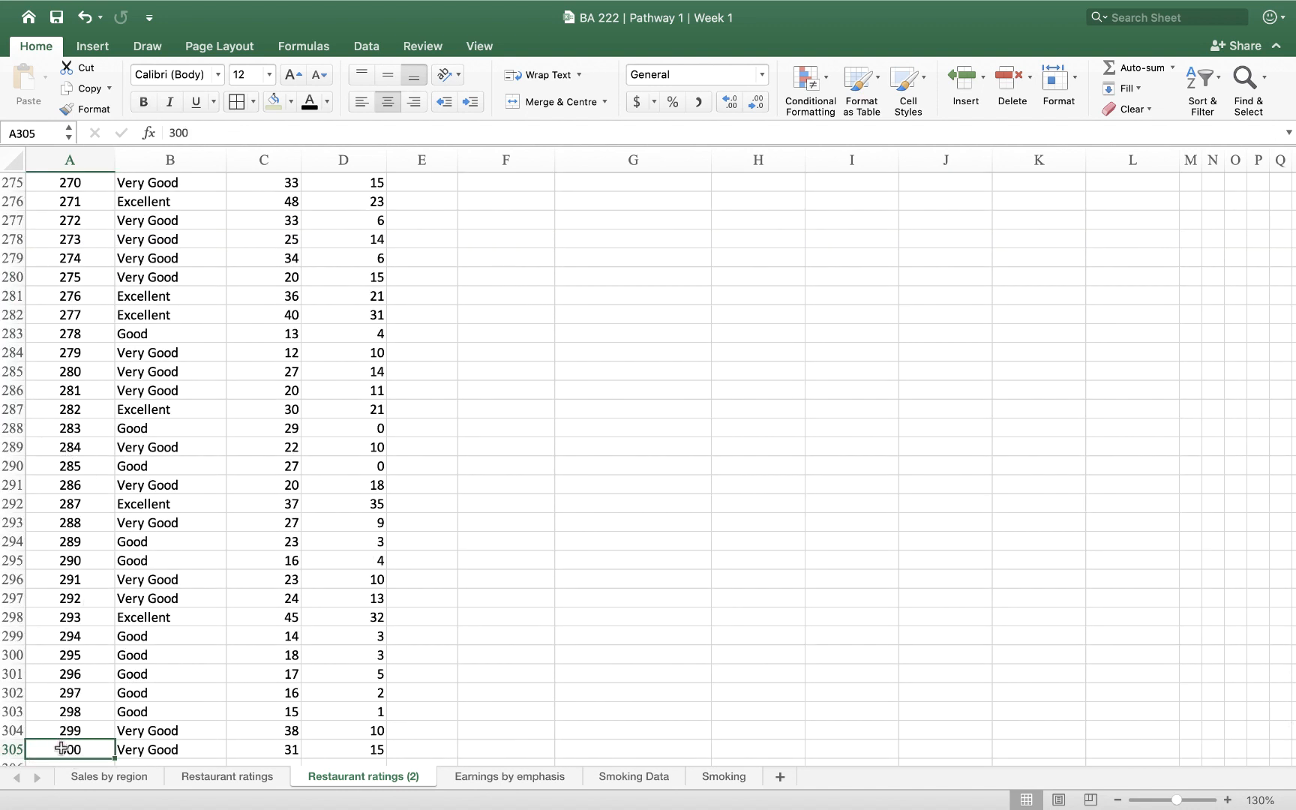
{"action": "scroll", "coordinate": [98, 358], "scroll_direction": "up", "scroll_amount": 20}
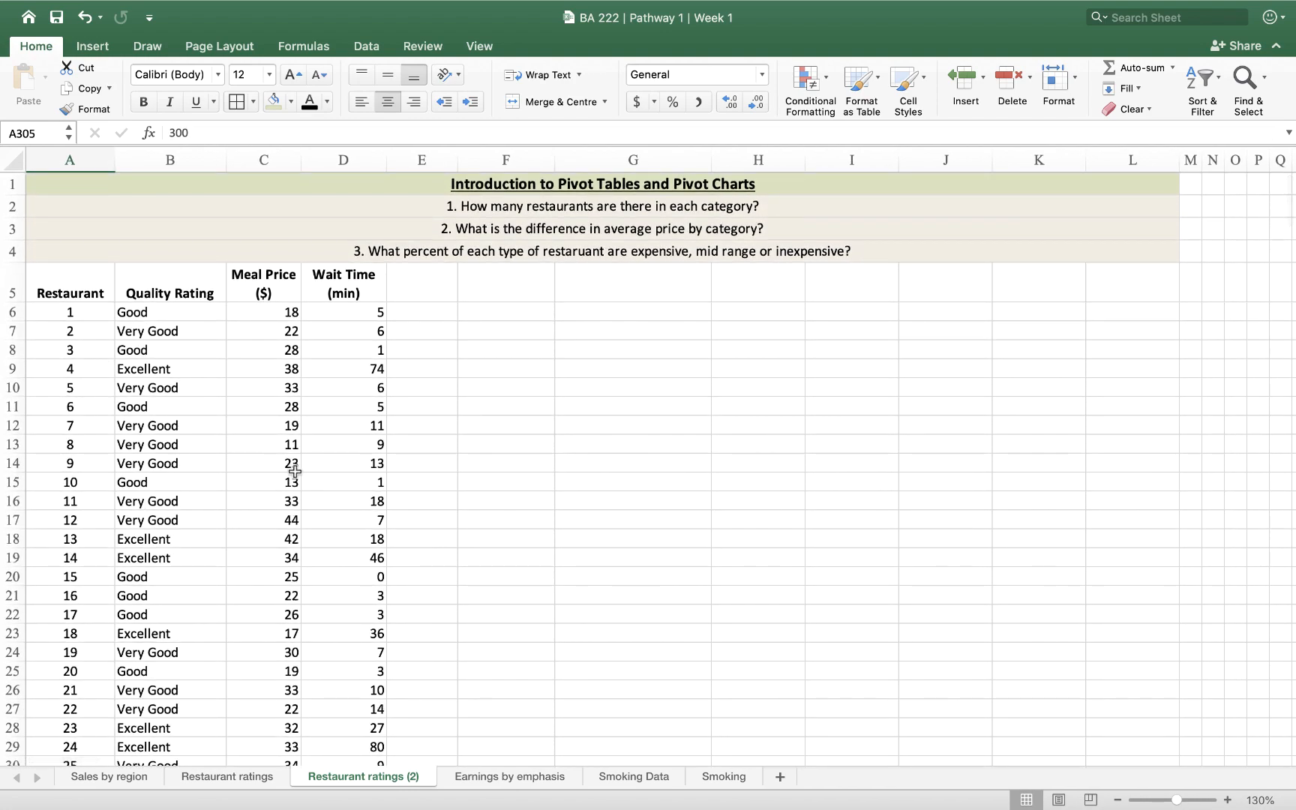
{"action": "left_click", "coordinate": [142, 286]}
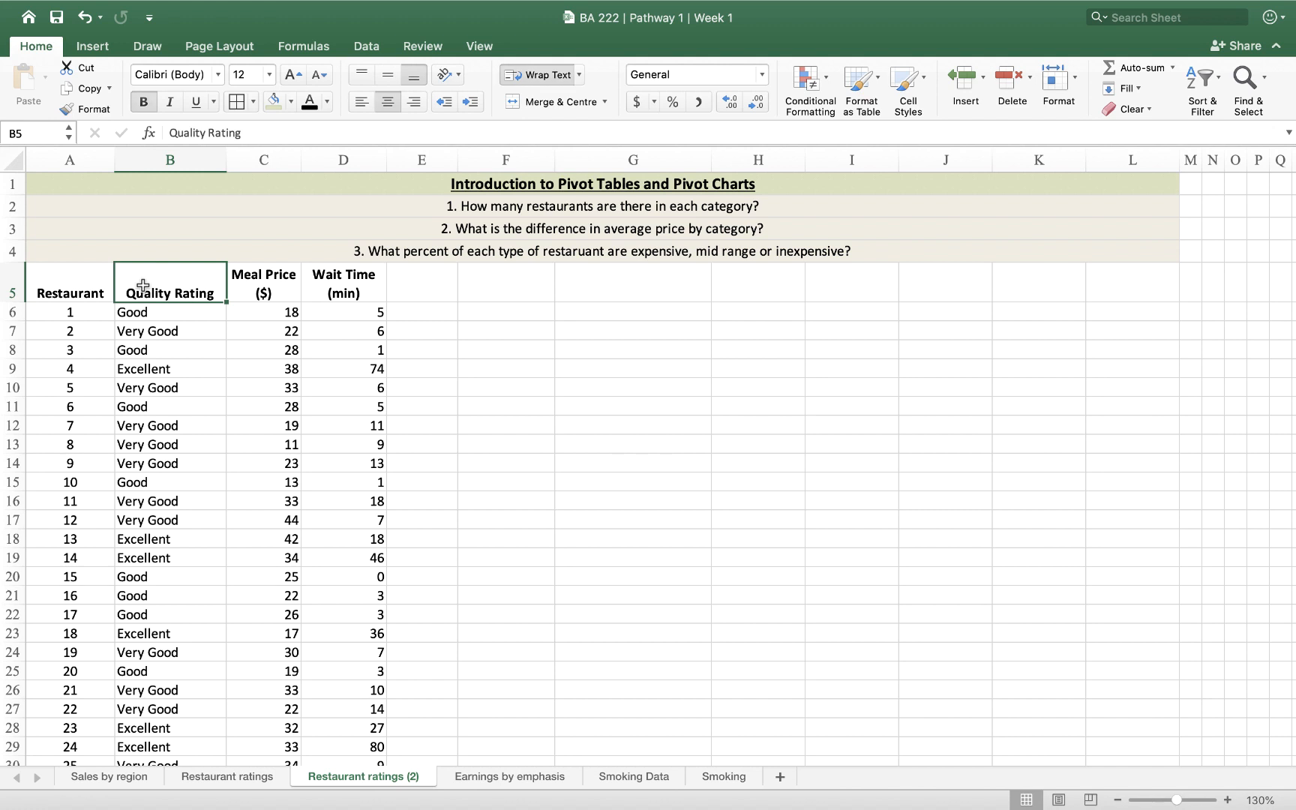
{"action": "left_click", "coordinate": [270, 292]}
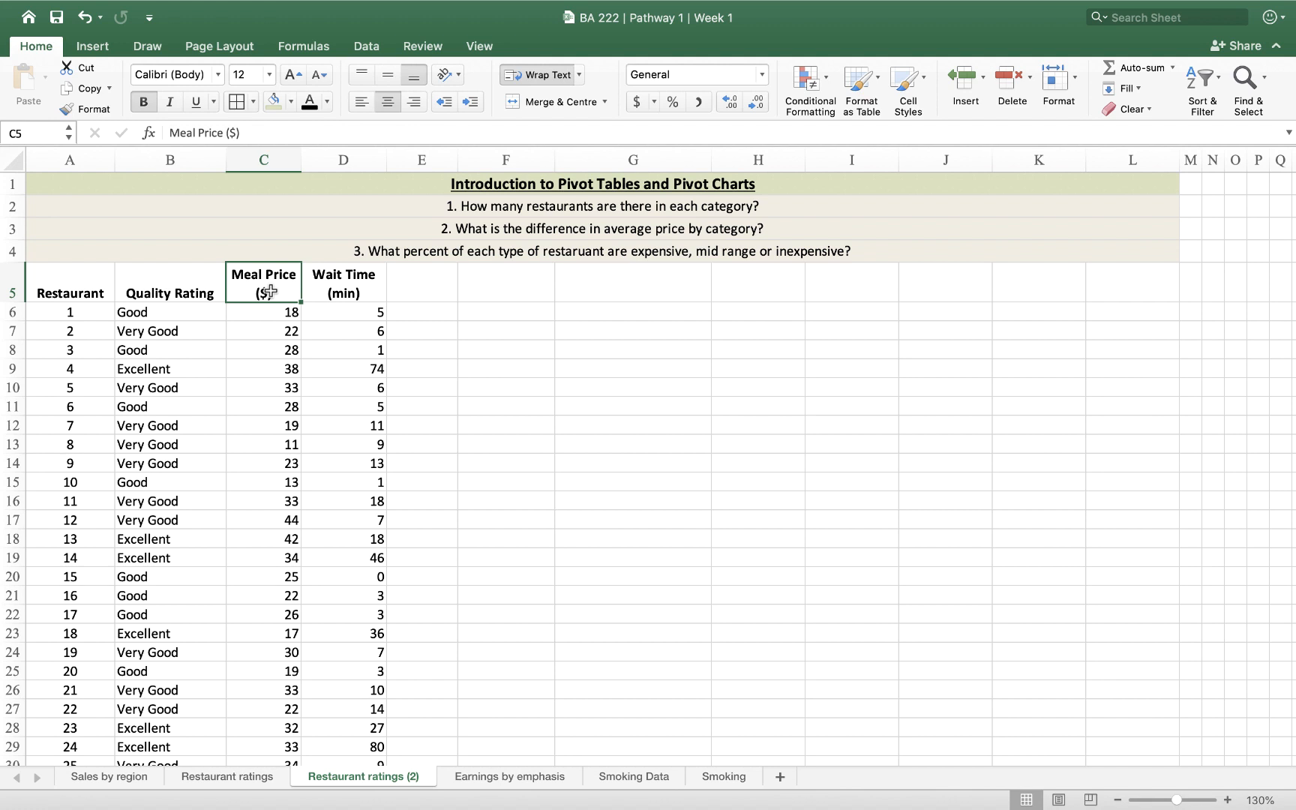
{"action": "left_click", "coordinate": [379, 273]}
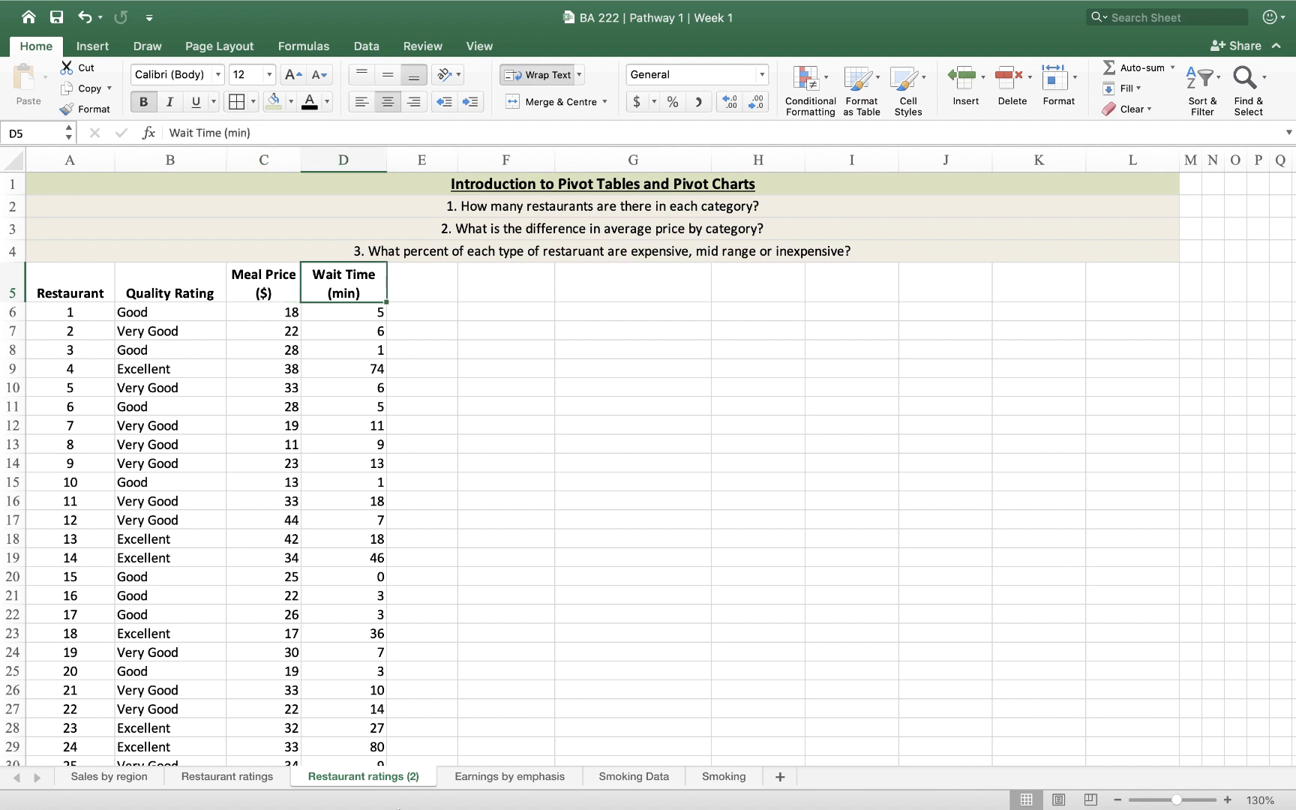
{"action": "mouse_move", "coordinate": [408, 784]}
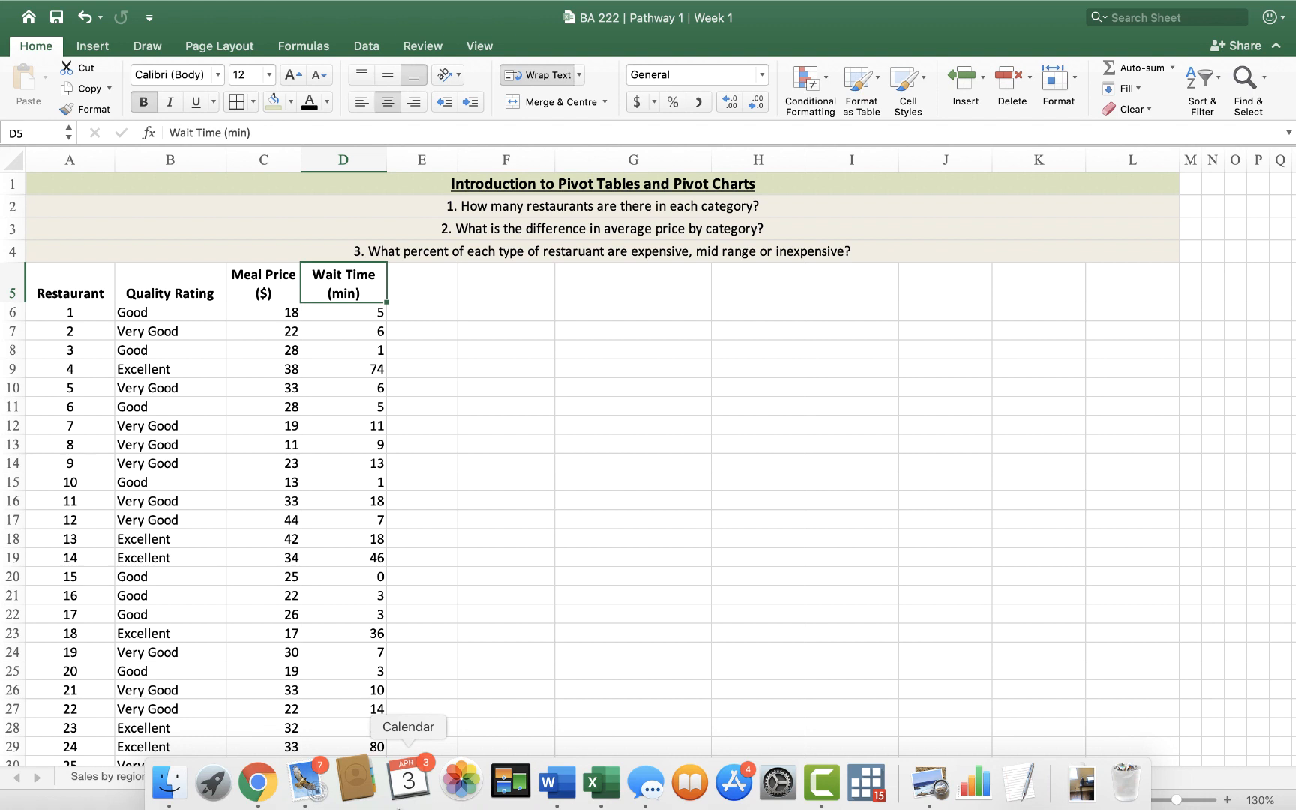
{"action": "left_click", "coordinate": [672, 652]}
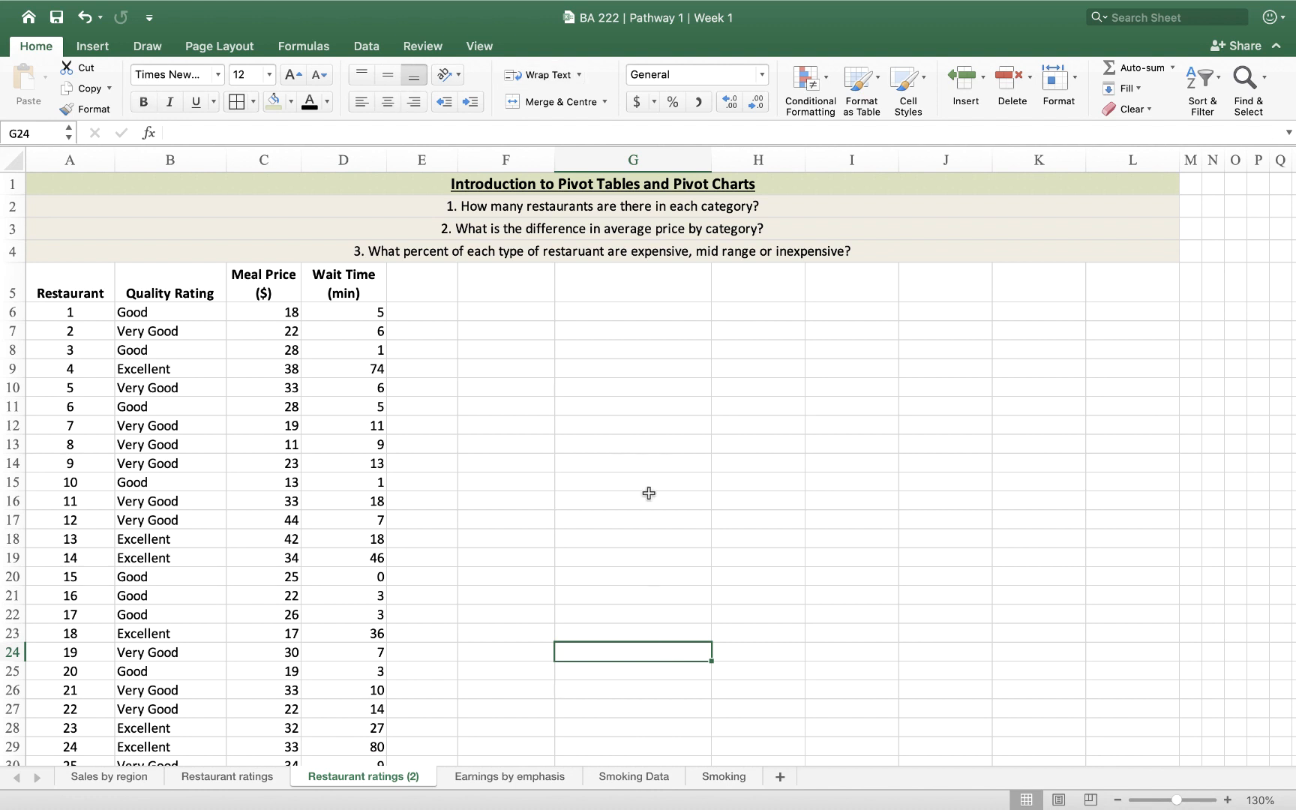
Read the three analysis questions in rows 2 to 4 above the restaurant data.
{"action": "left_click", "coordinate": [656, 205]}
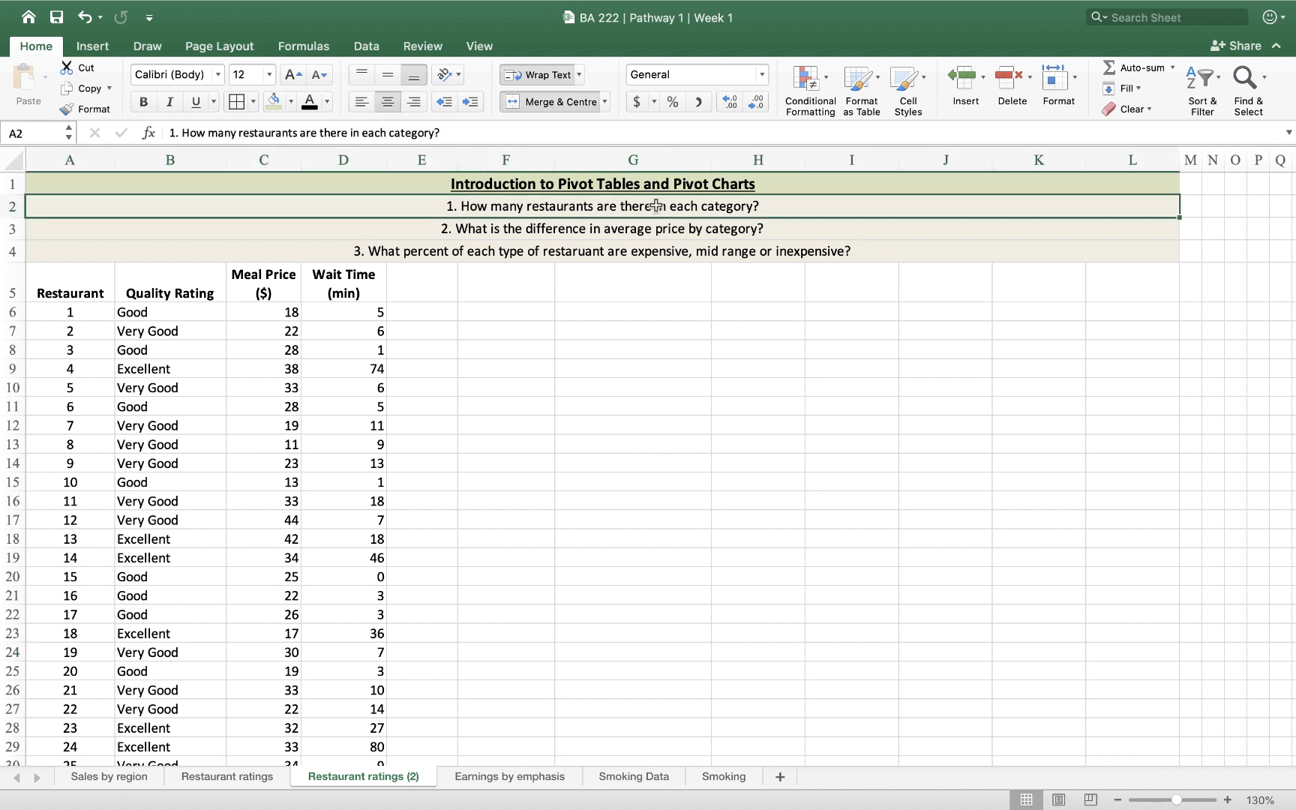
{"action": "left_click", "coordinate": [865, 232]}
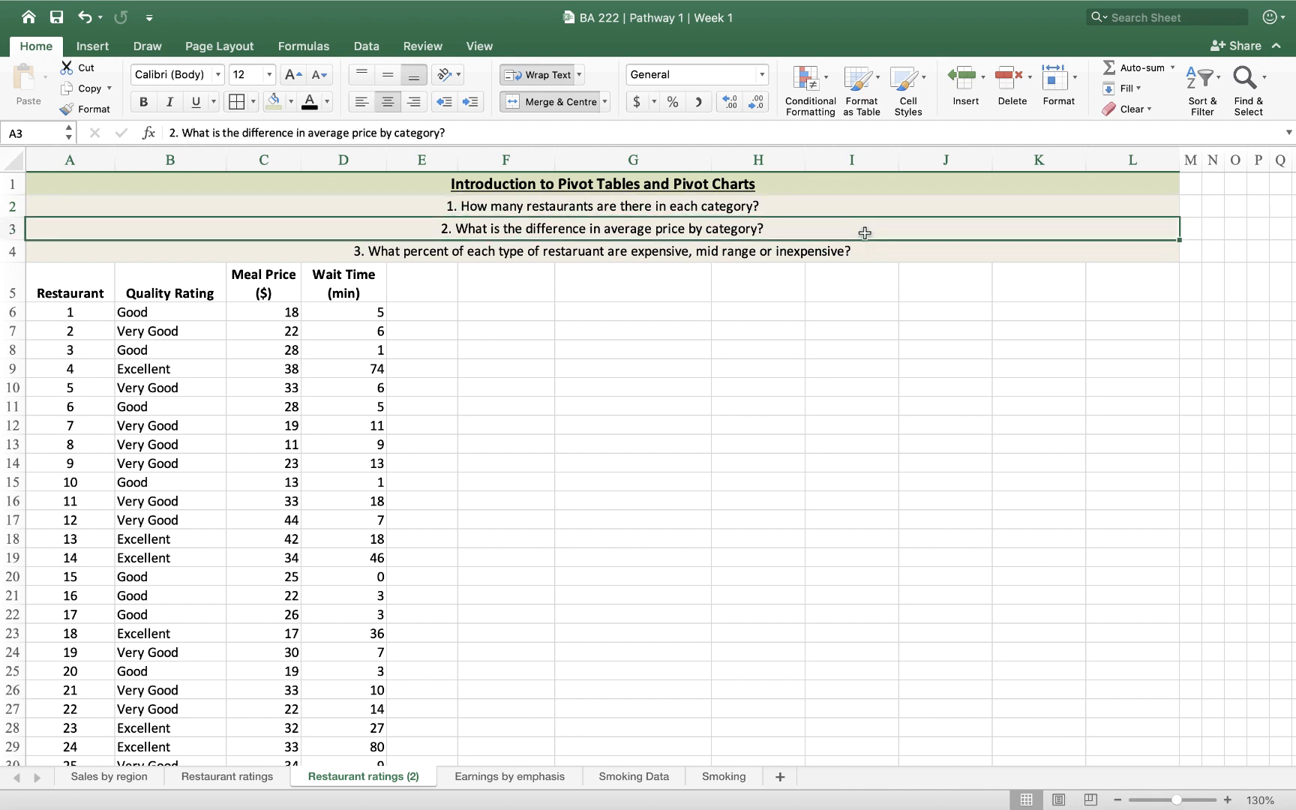
{"action": "left_click", "coordinate": [906, 257]}
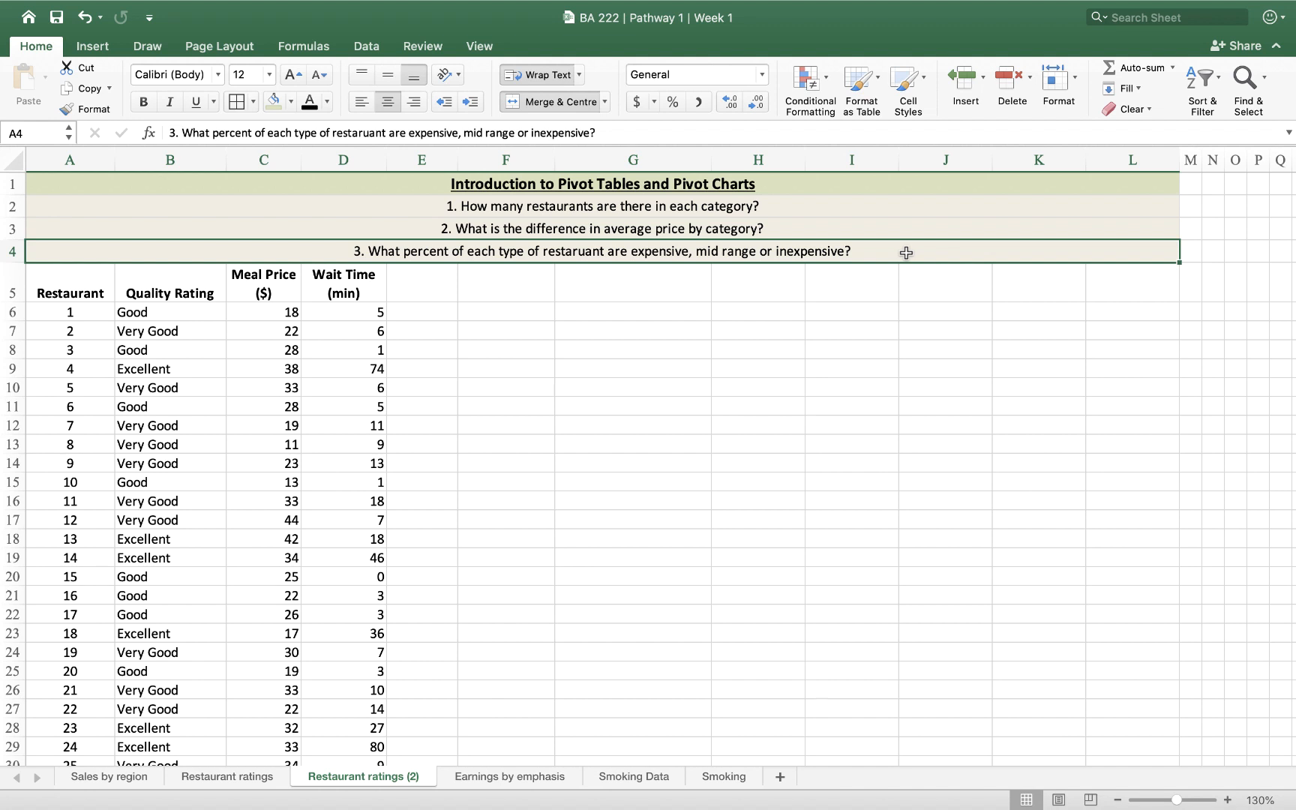
{"action": "left_click", "coordinate": [797, 440]}
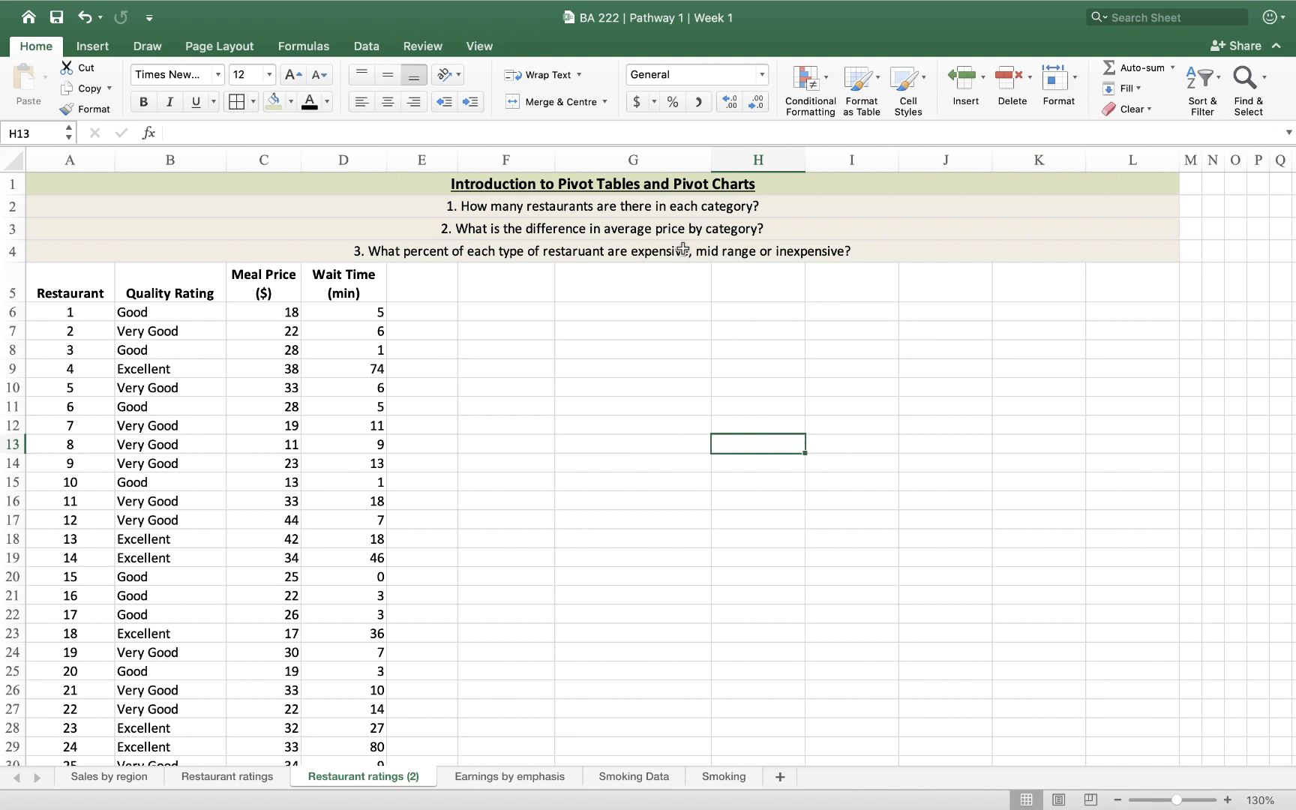
Enter the heading "1. How many restaurants are there in each category?" in cell F6.
{"action": "left_click", "coordinate": [518, 314]}
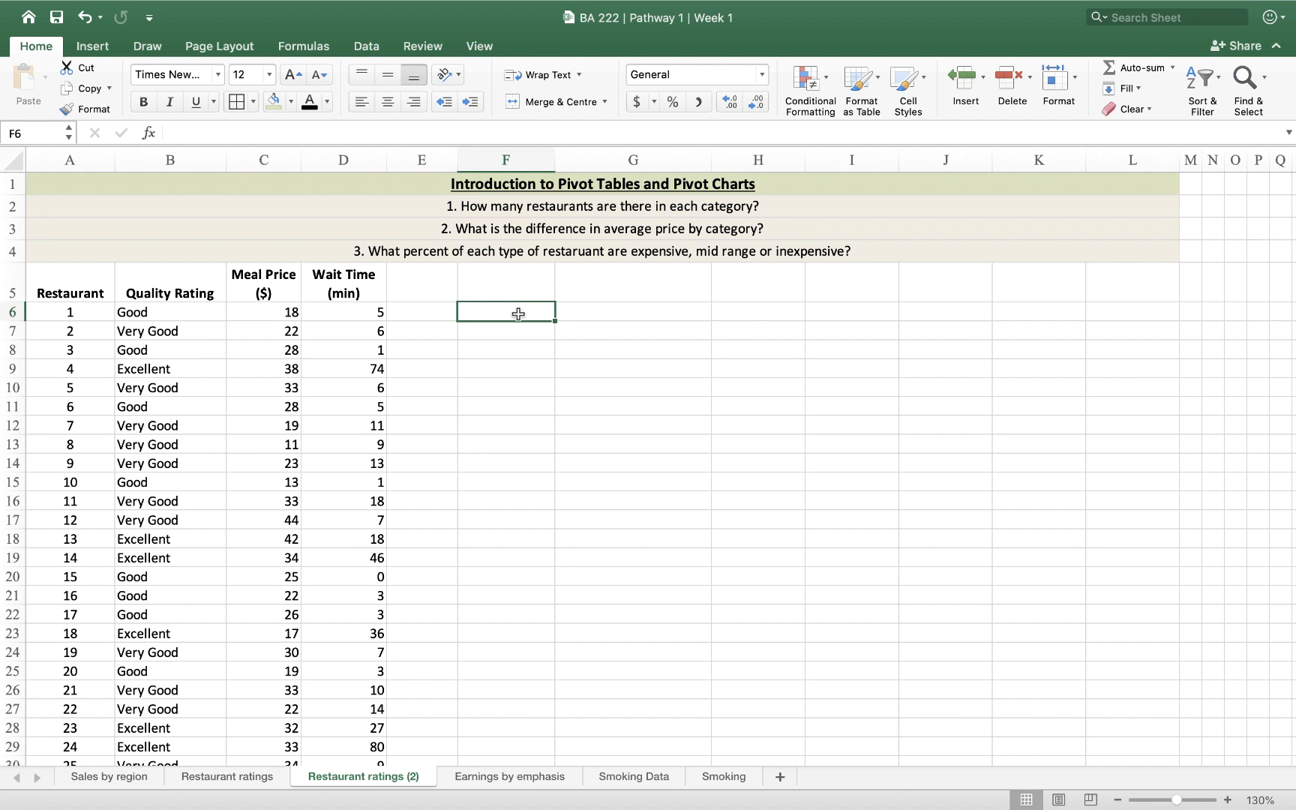
{"action": "type", "text": "1. How many "}
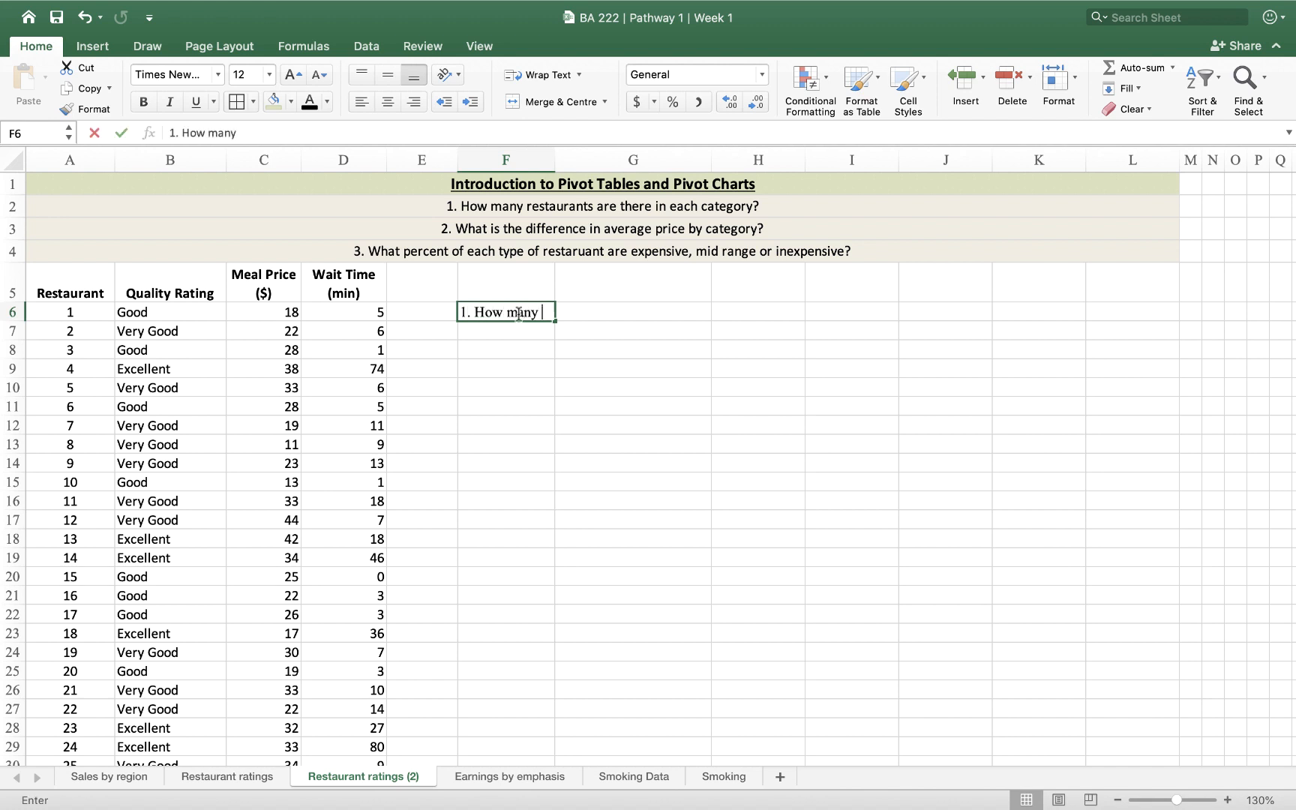
{"action": "type", "text": "restaurant"}
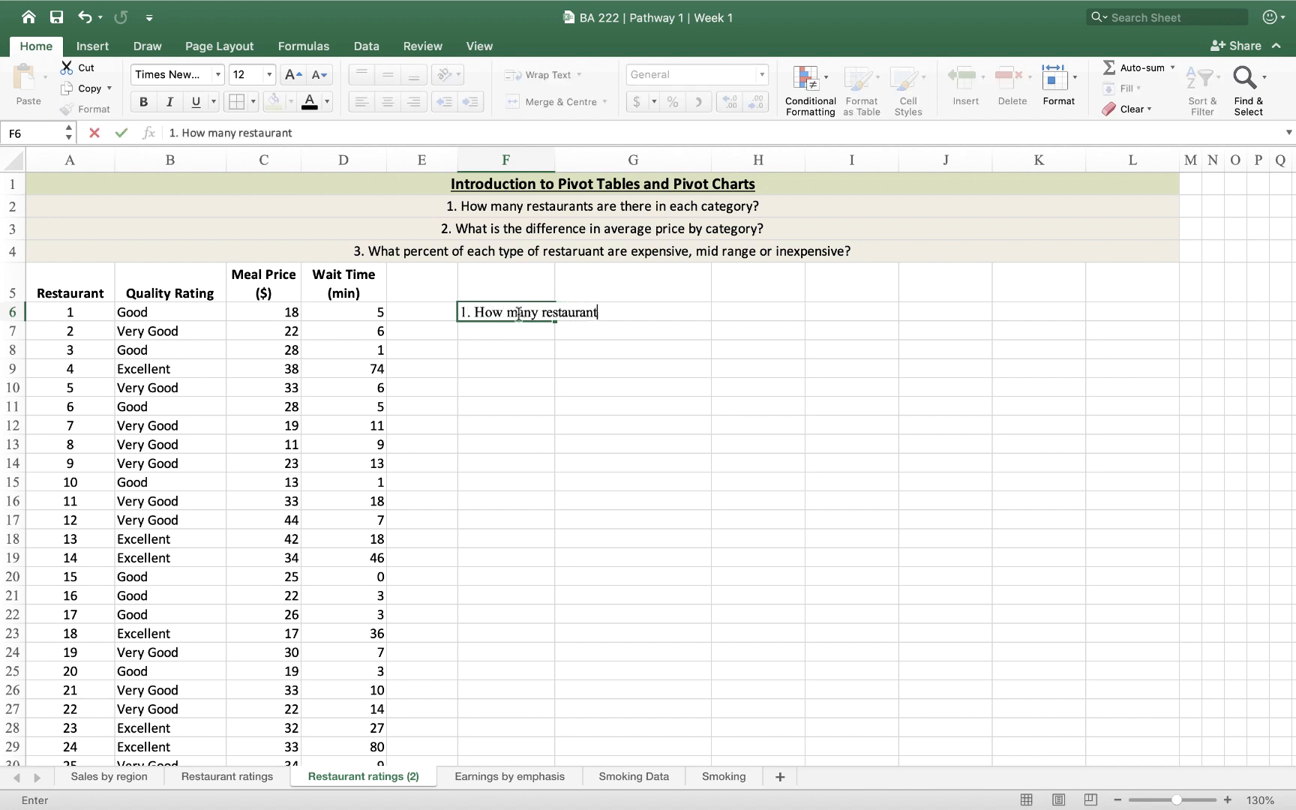
{"action": "type", "text": "s are there in "}
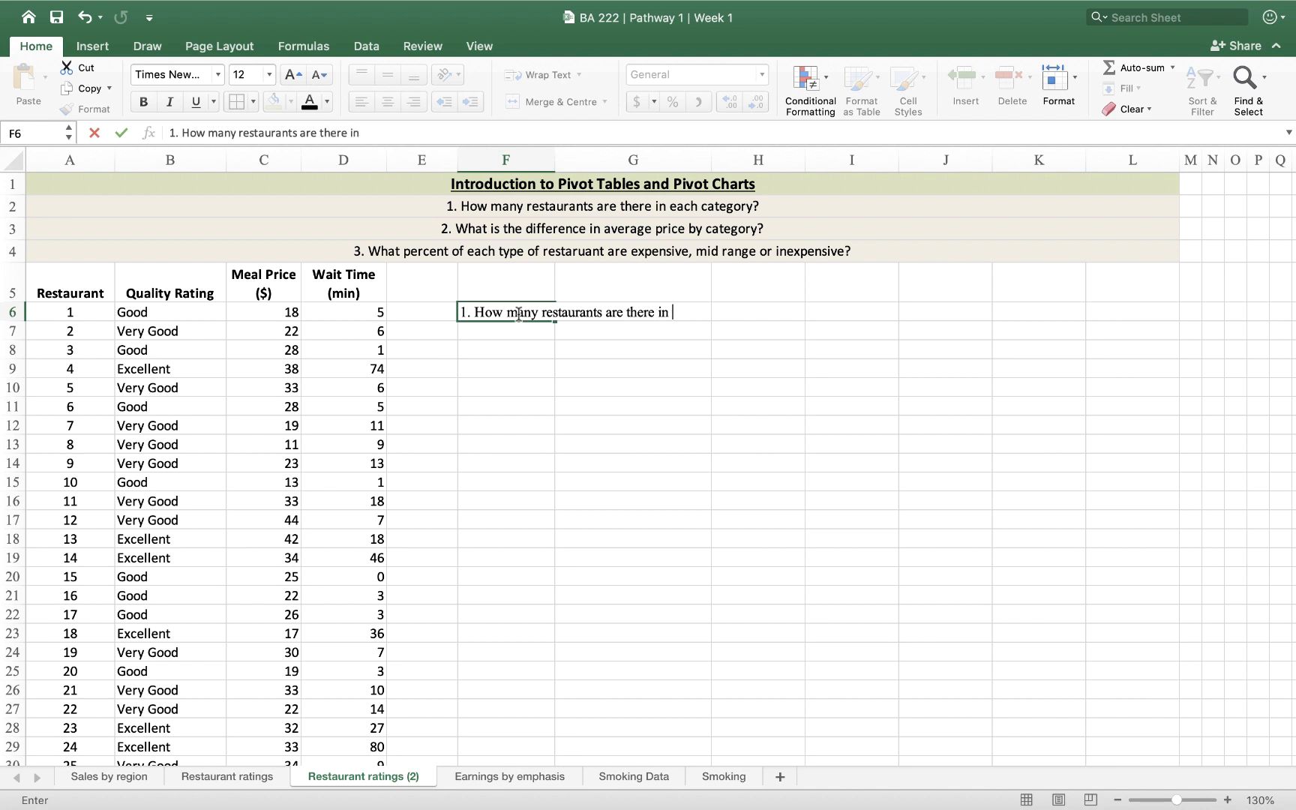
{"action": "type", "text": "each category"}
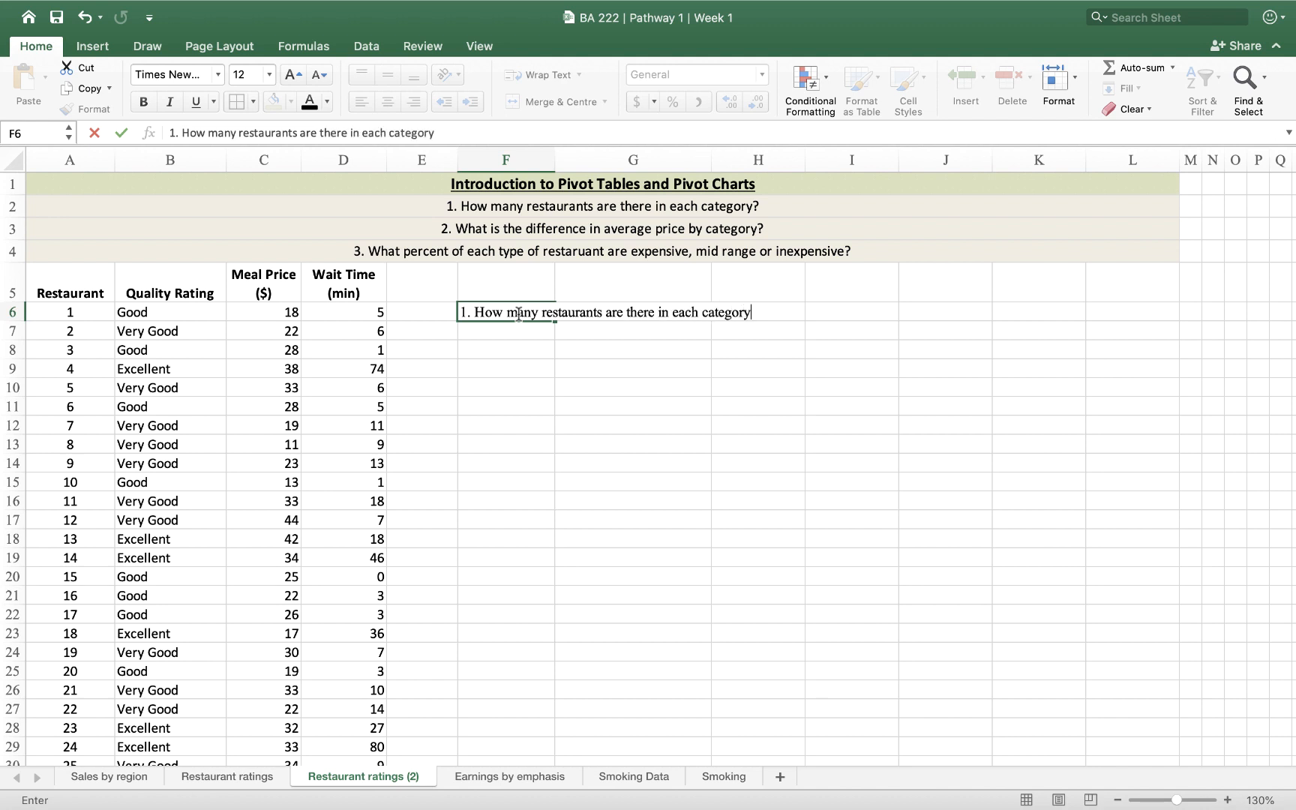
{"action": "type", "text": "?"}
{"action": "left_click", "coordinate": [631, 407]}
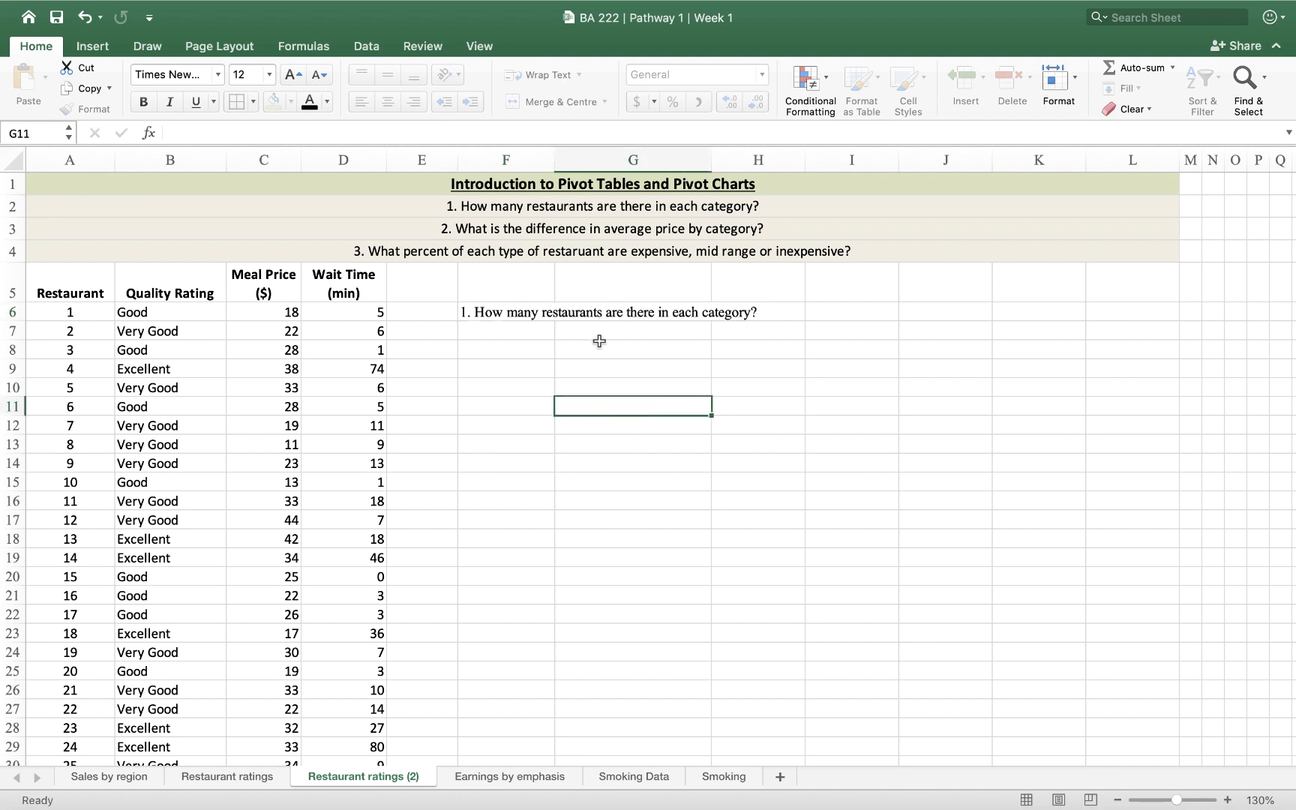
Fill the question heading cell F6 with the light tan theme colour used for the question rows.
{"action": "left_click", "coordinate": [516, 206]}
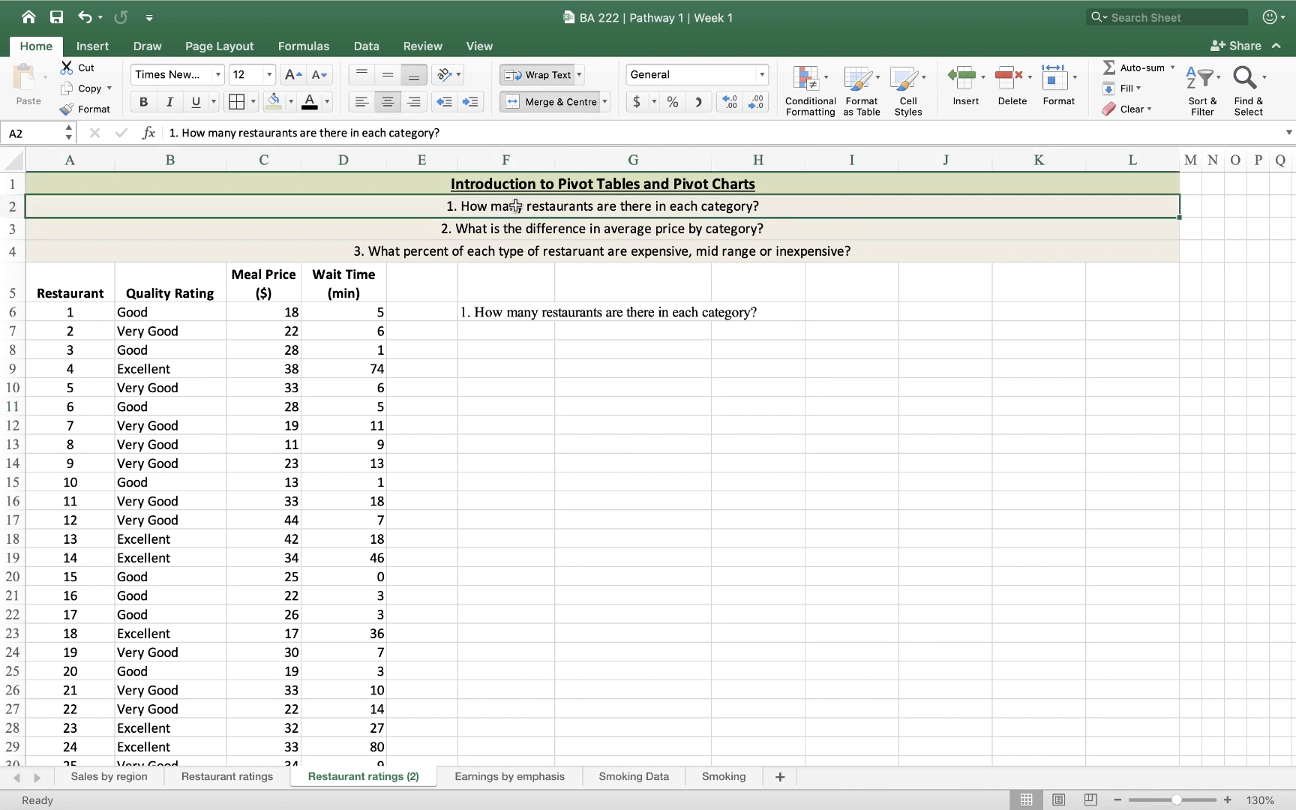
{"action": "left_click", "coordinate": [494, 310]}
{"action": "left_click", "coordinate": [290, 102]}
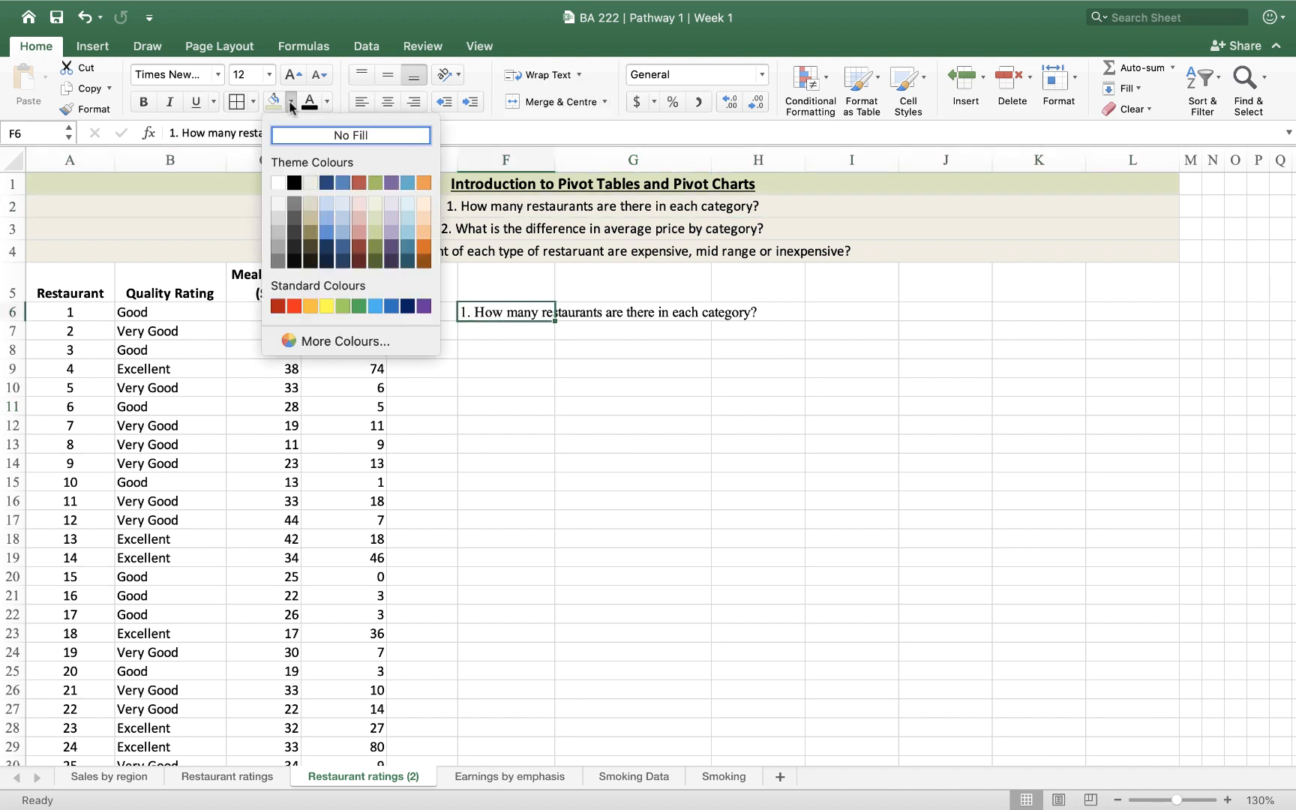
{"action": "left_click", "coordinate": [309, 183]}
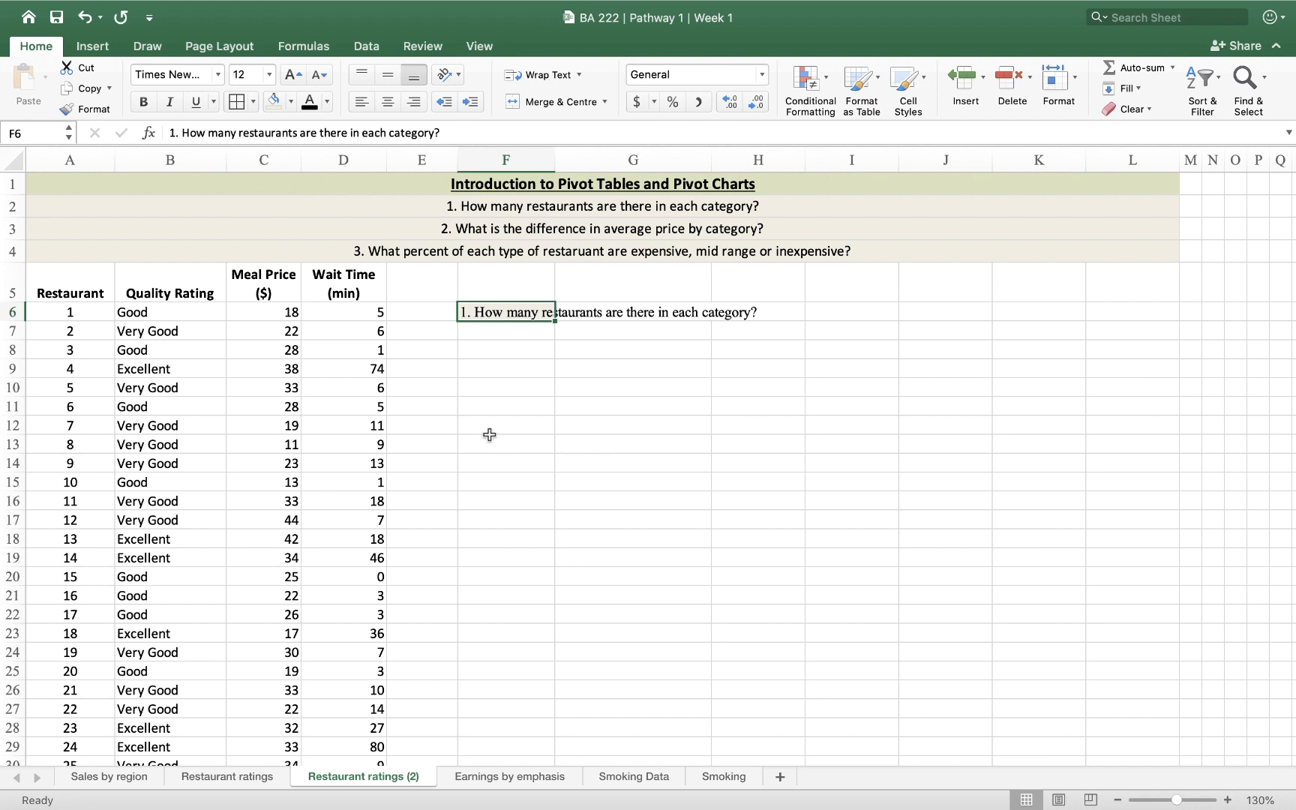
{"action": "left_click", "coordinate": [589, 541]}
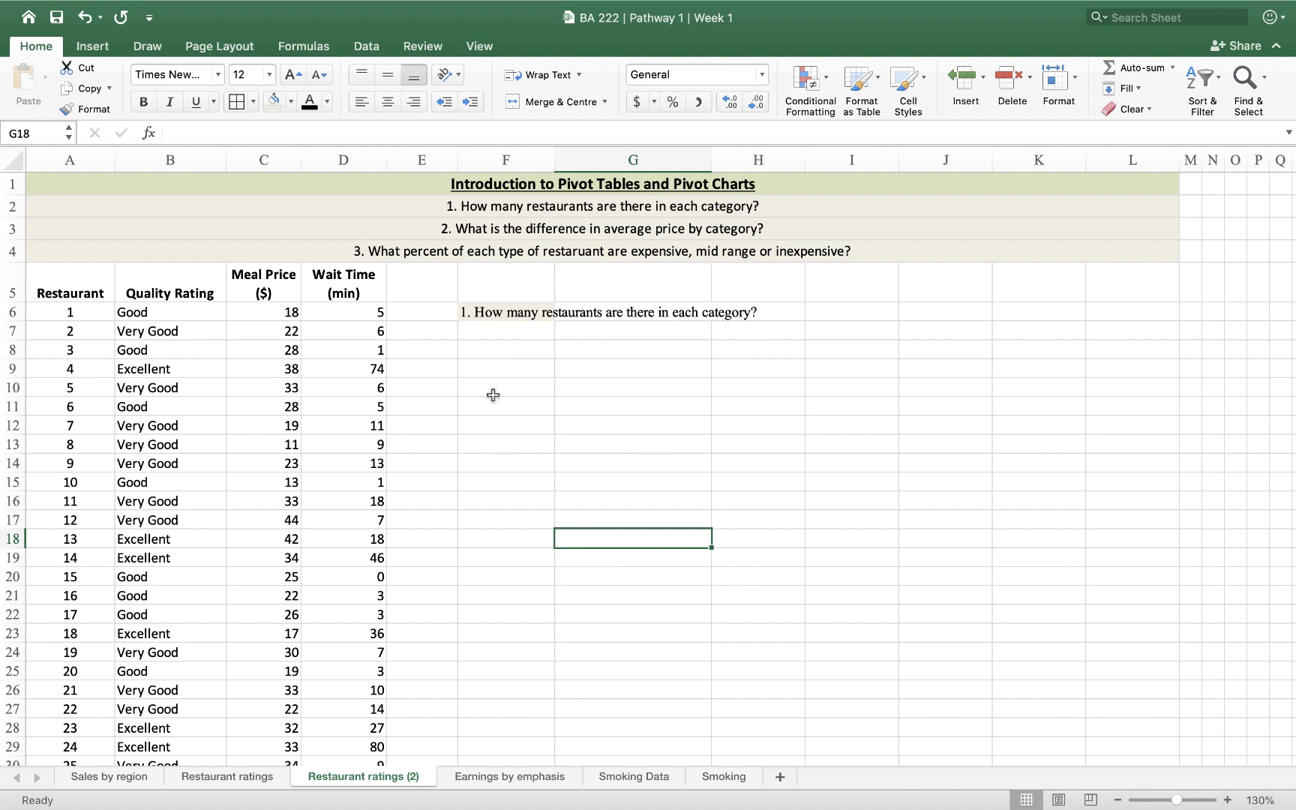
Start a PivotChart from cell F7, using A5:D305 of the restaurant data as its source range.
{"action": "left_click", "coordinate": [499, 338]}
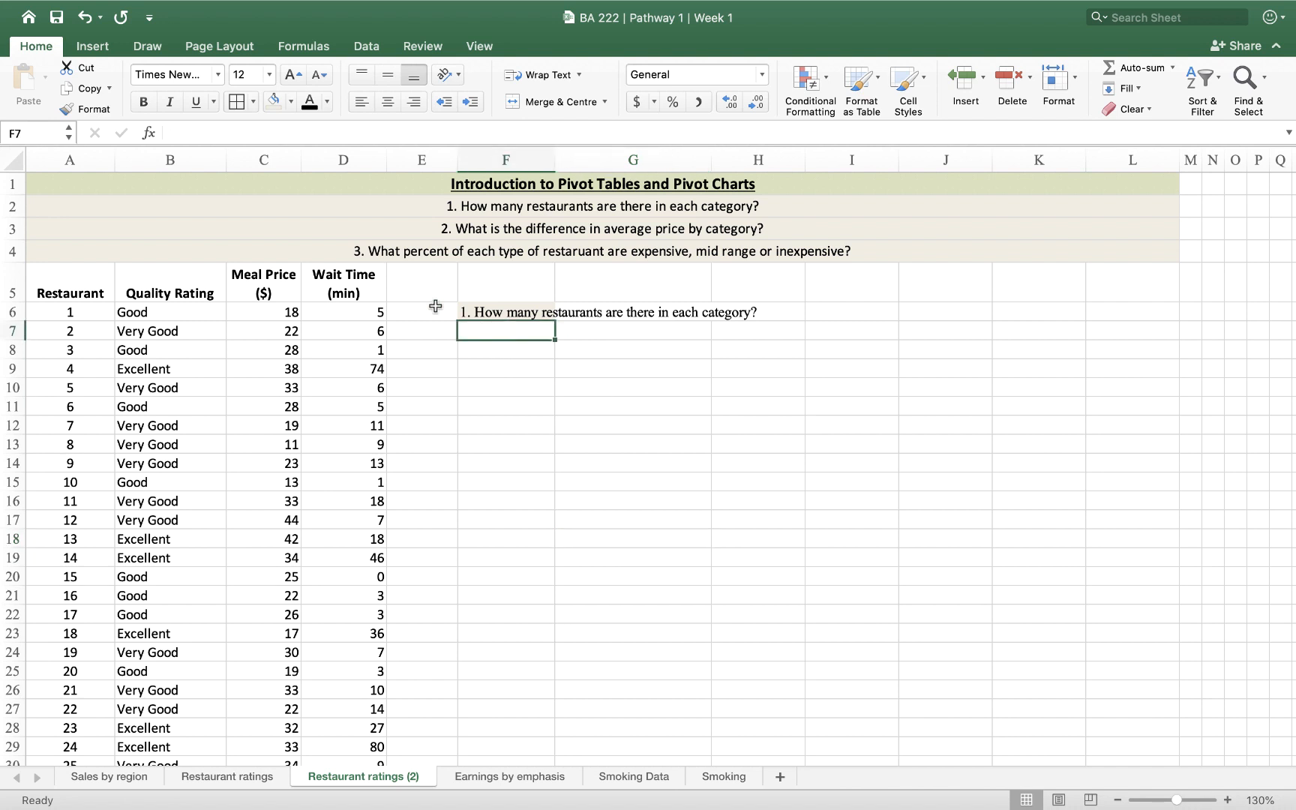
{"action": "left_click", "coordinate": [90, 47]}
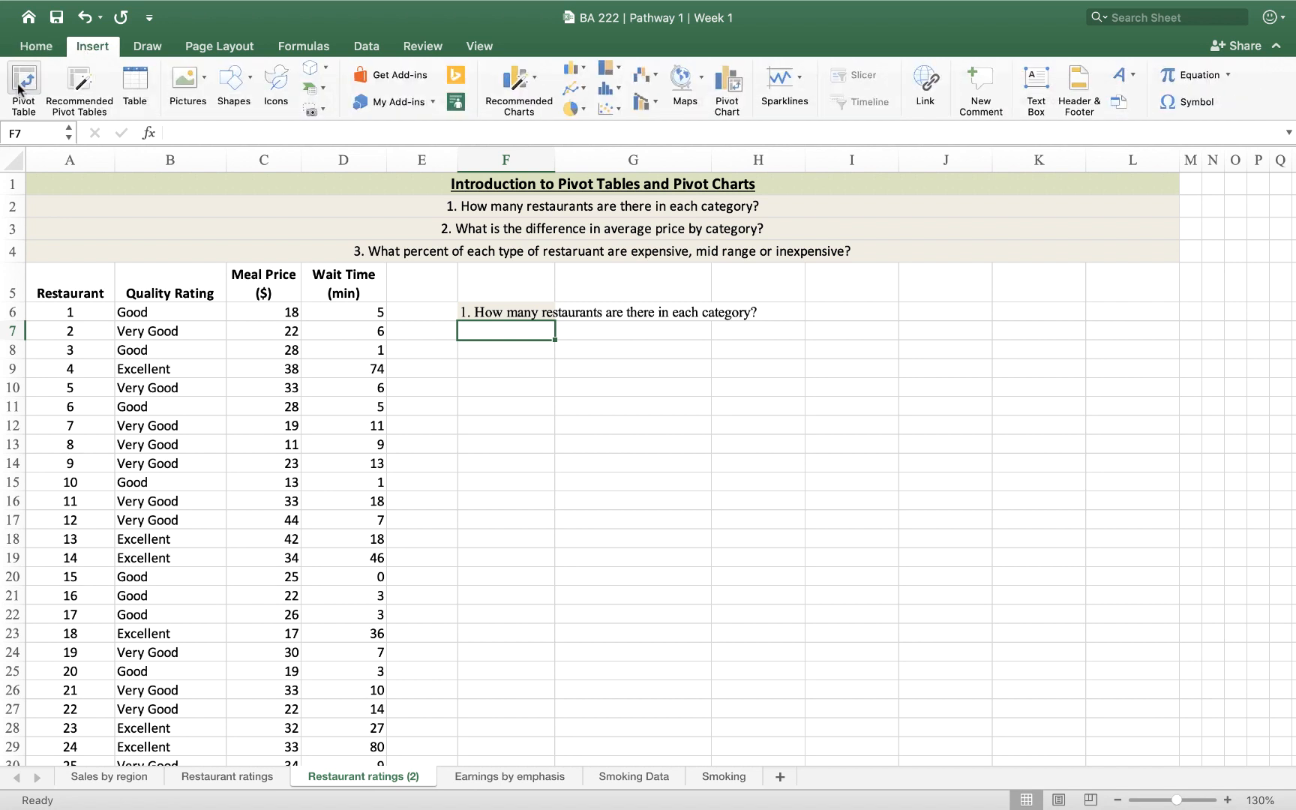
{"action": "left_click", "coordinate": [734, 96]}
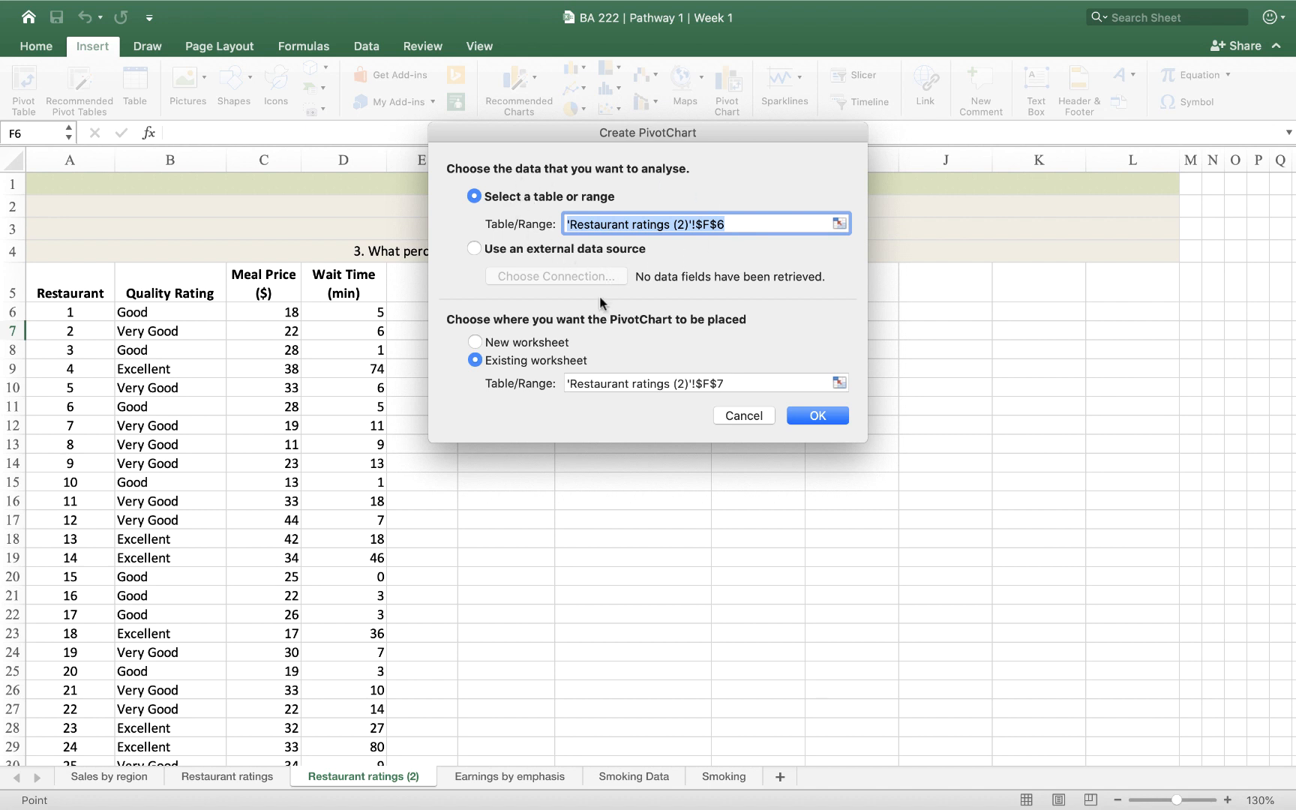
{"action": "left_click_drag", "start_coordinate": [55, 271], "coordinate": [324, 289]}
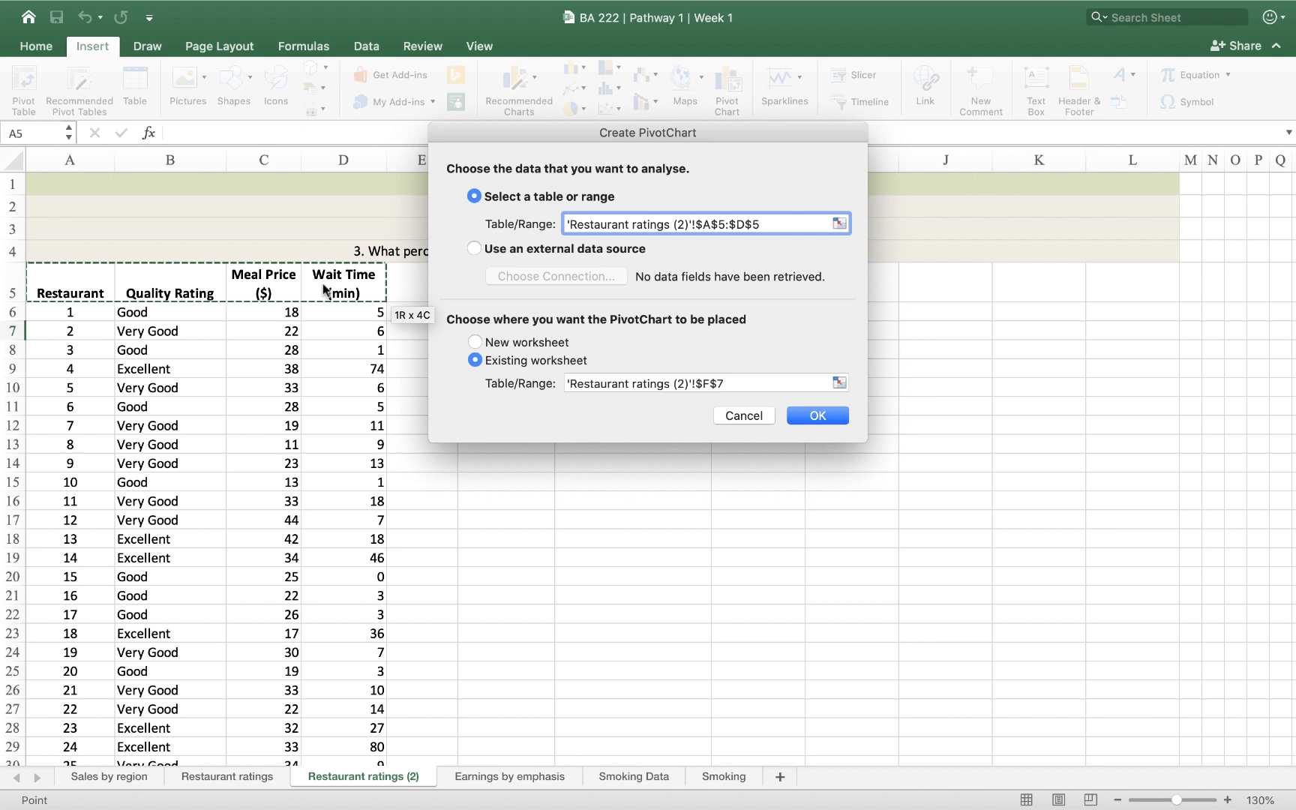
{"action": "key", "text": "super+shift+Down"}
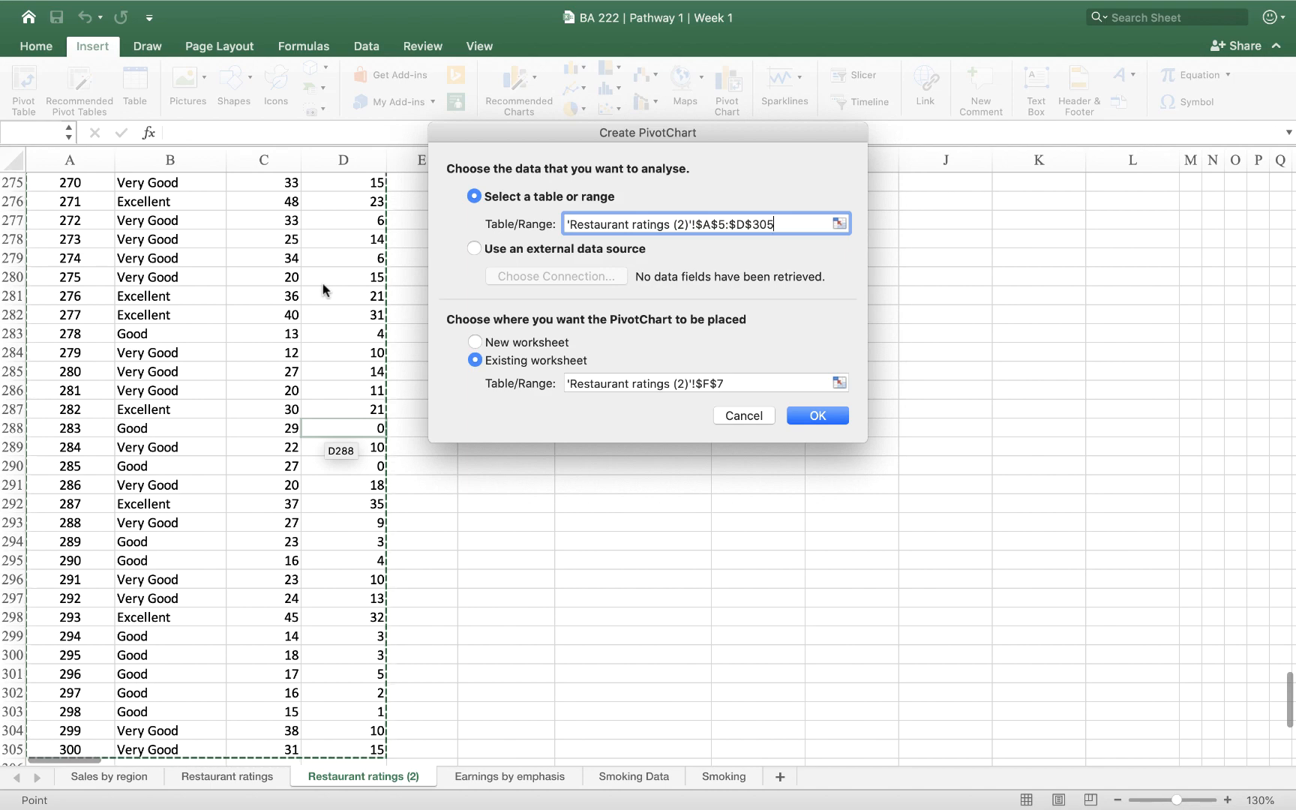
{"action": "scroll", "coordinate": [1158, 297], "scroll_direction": "up", "scroll_amount": 20}
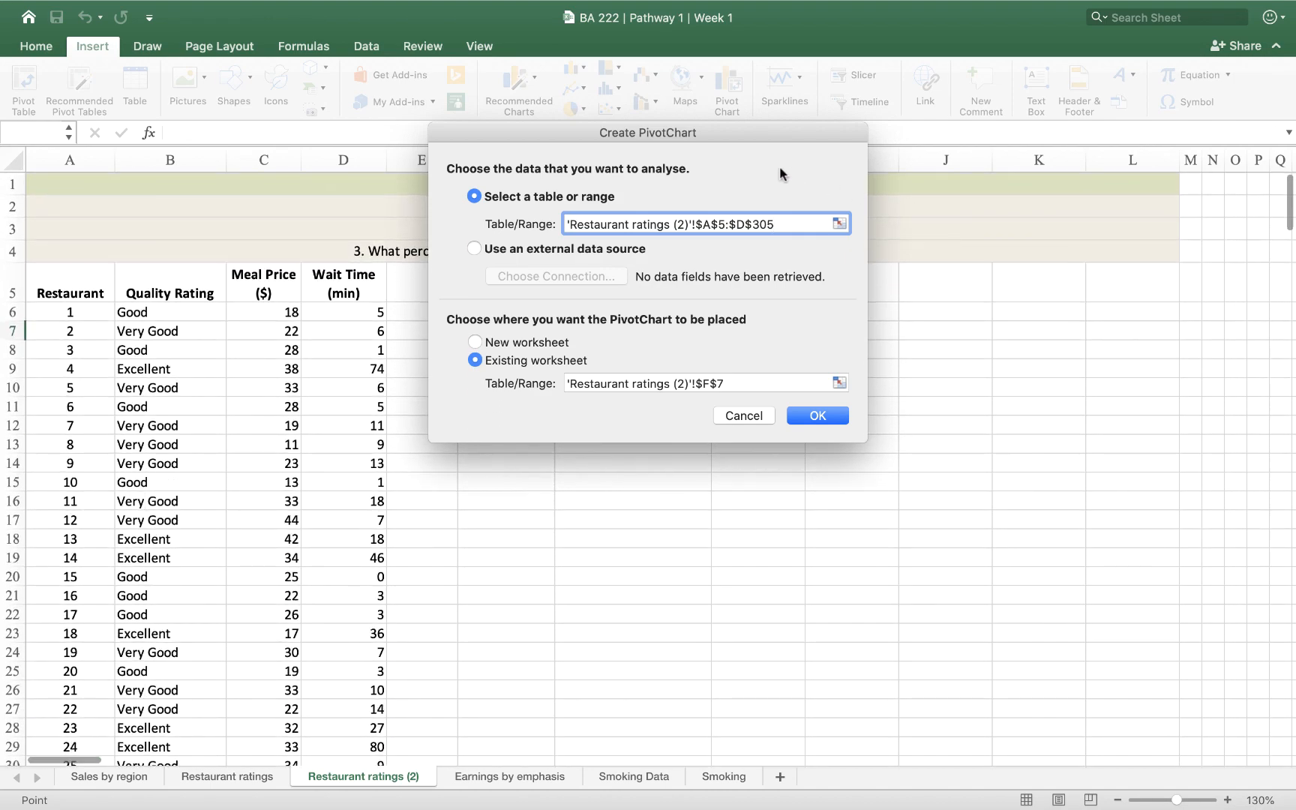
Place the PivotChart in the existing worksheet at cell F7 and create it.
{"action": "left_click_drag", "start_coordinate": [717, 133], "coordinate": [1070, 158]}
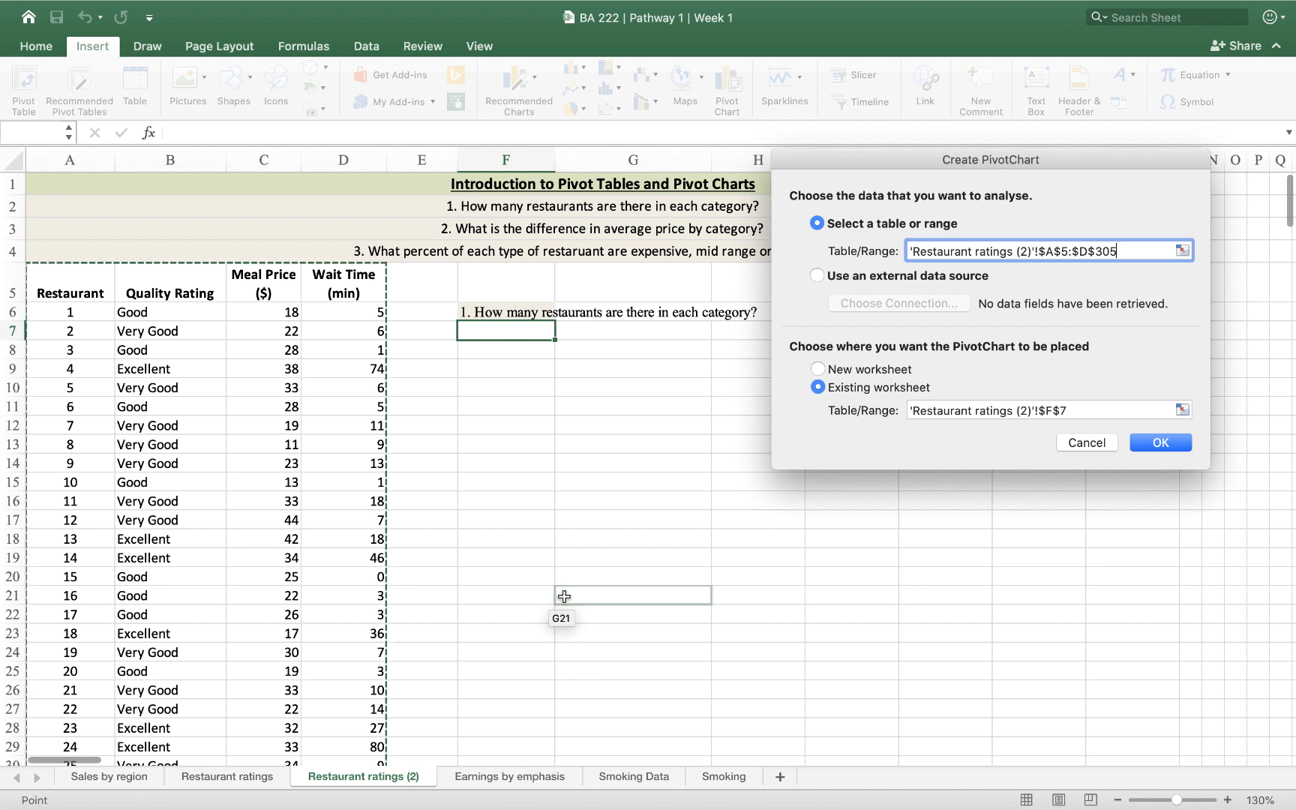
{"action": "left_click", "coordinate": [817, 387]}
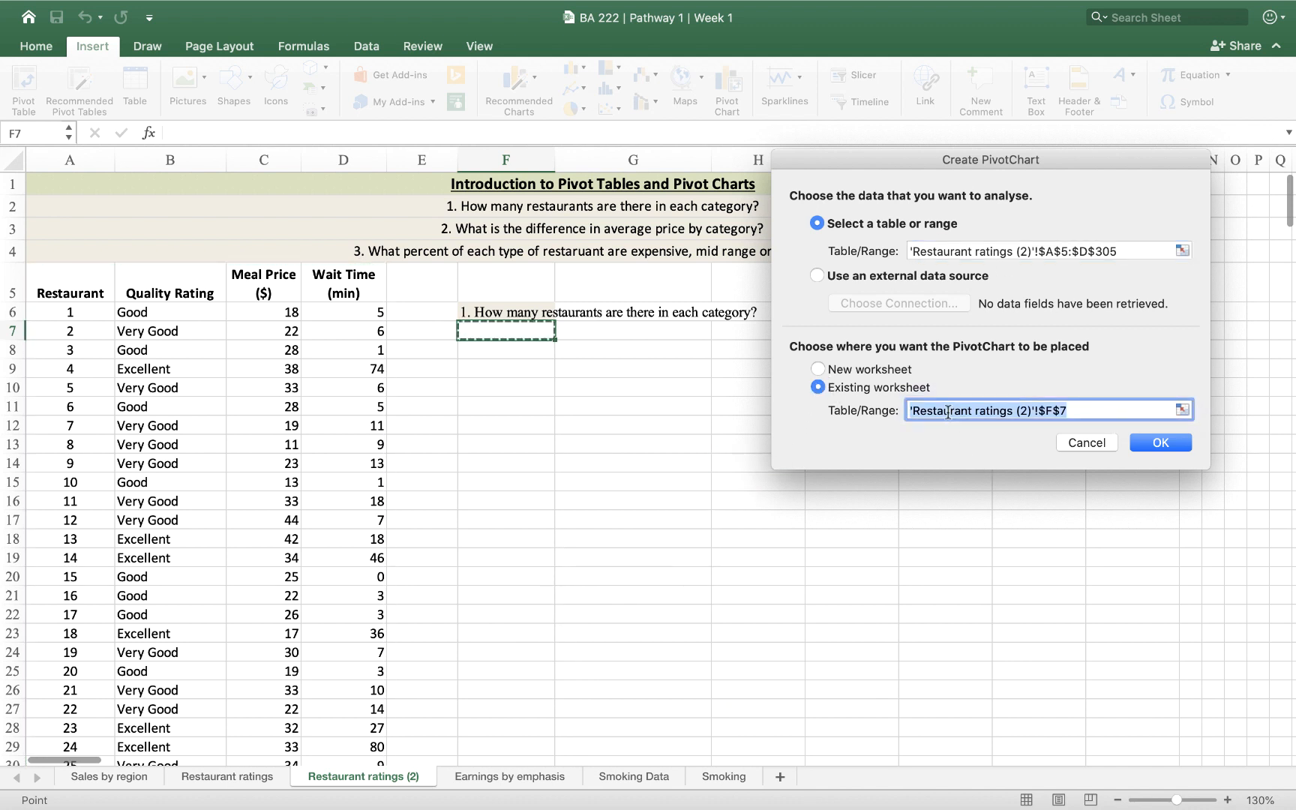
{"action": "left_click", "coordinate": [480, 329]}
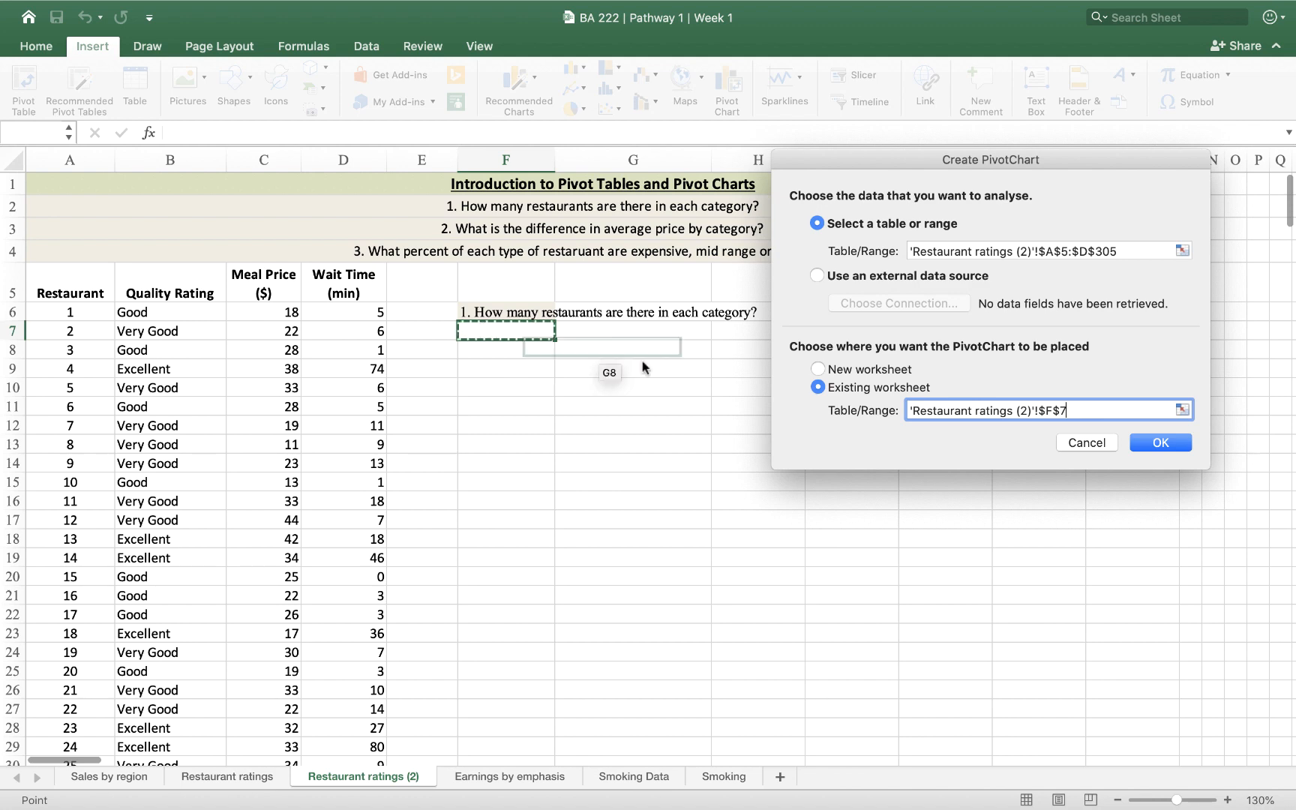
{"action": "left_click", "coordinate": [1172, 443]}
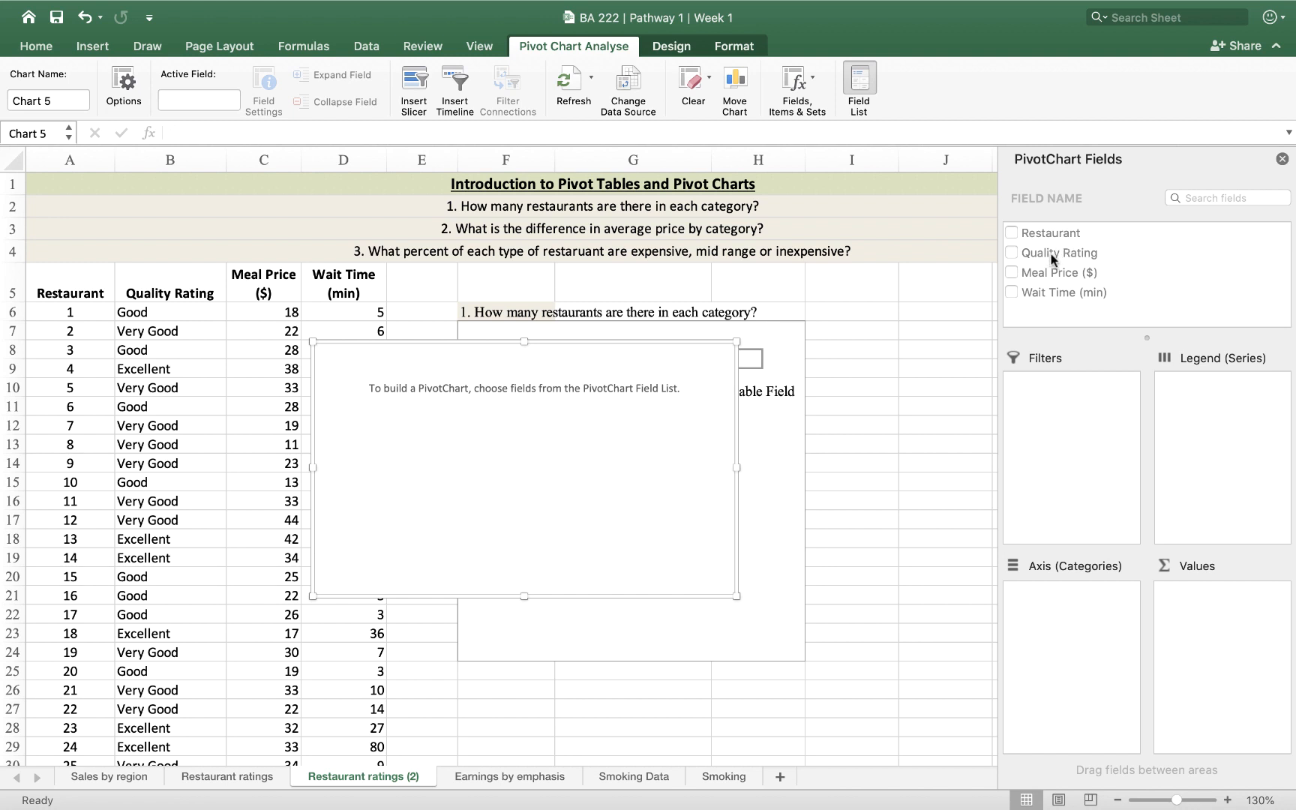
Assign Quality Rating to both the axis categories and the values as a count, and move the chart below the PivotTable.
{"action": "left_click_drag", "start_coordinate": [1051, 253], "coordinate": [1082, 641]}
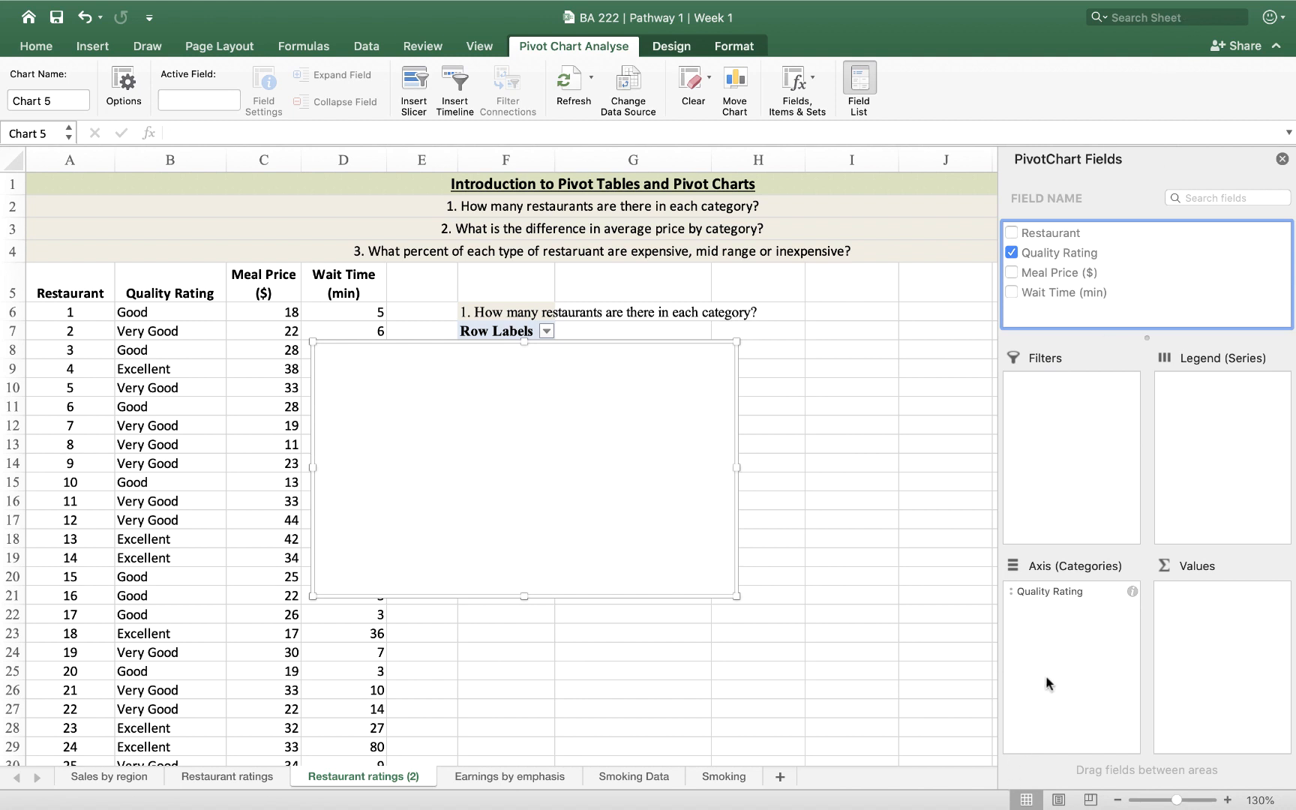
{"action": "left_click_drag", "start_coordinate": [657, 347], "coordinate": [799, 459]}
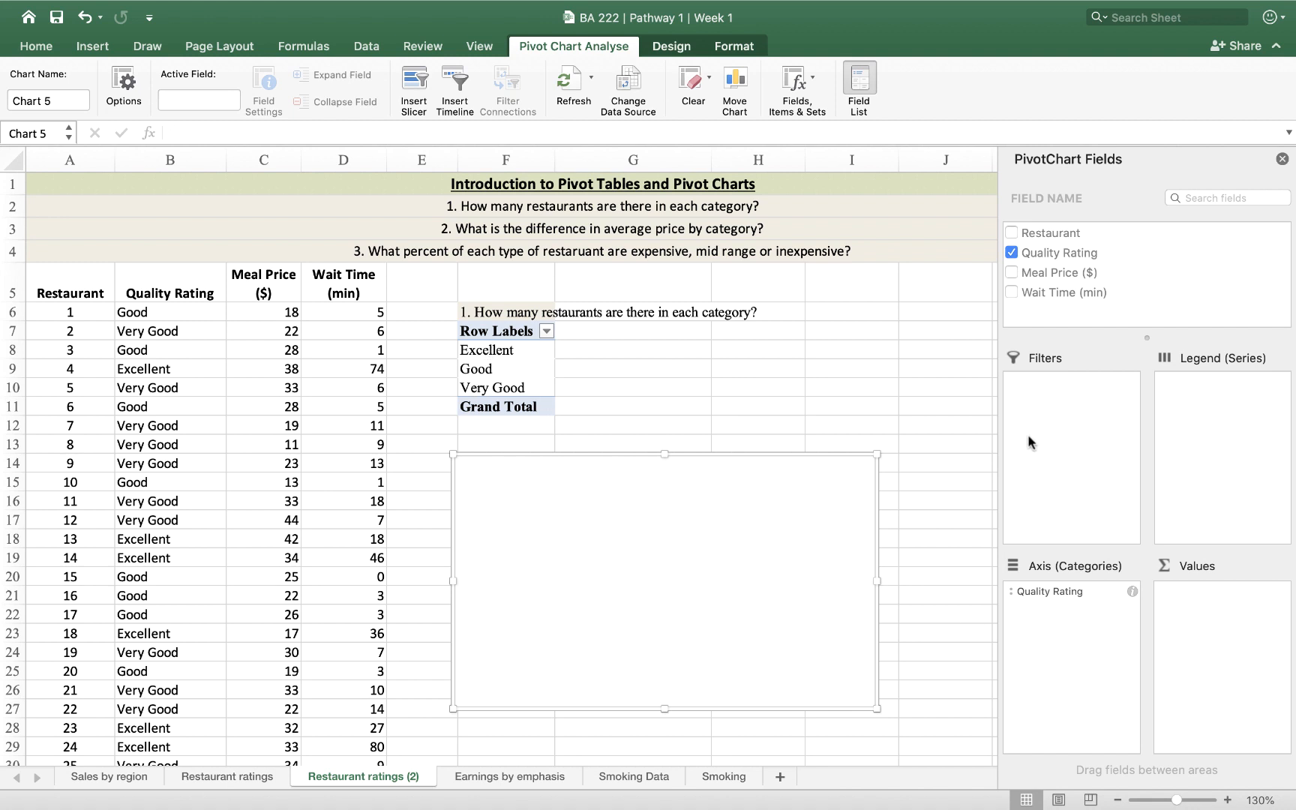
{"action": "left_click_drag", "start_coordinate": [1066, 259], "coordinate": [1222, 623]}
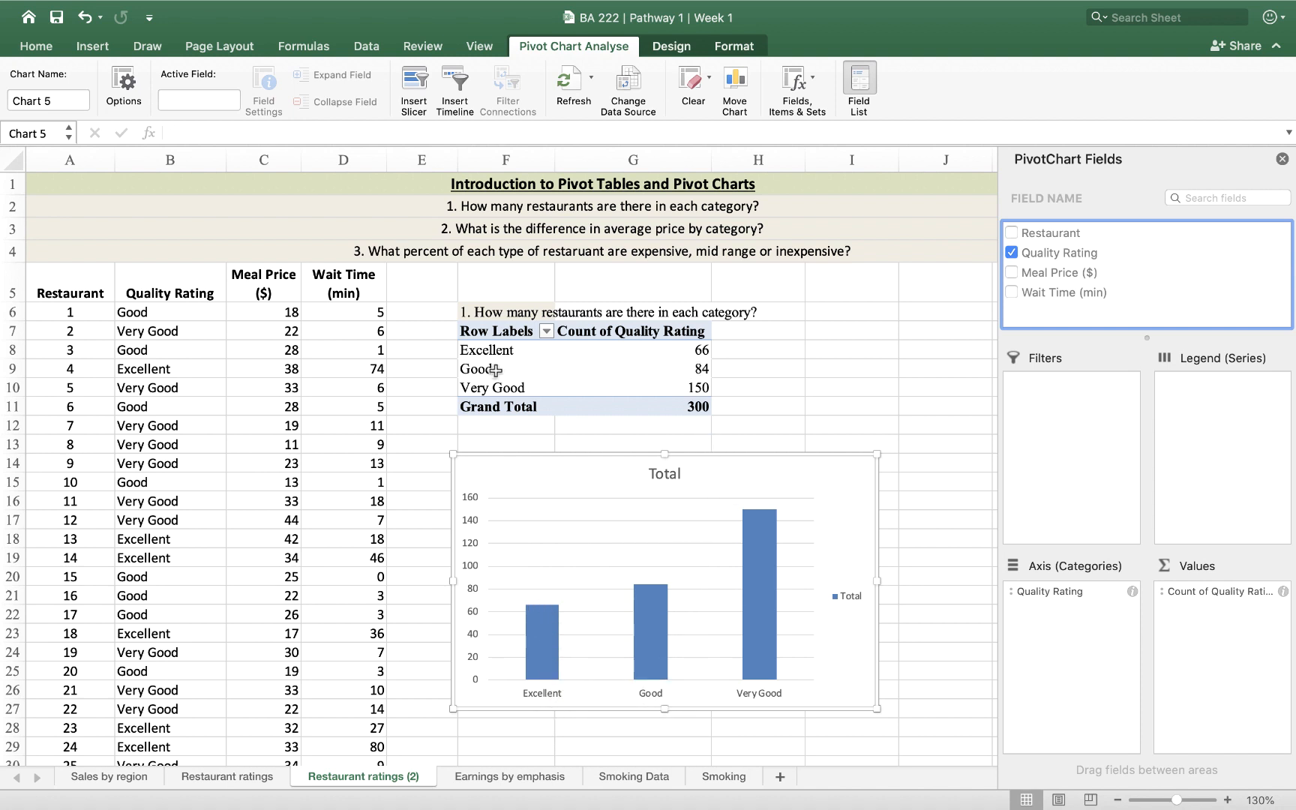
Examine the chart's rating bars and look through the Quality Rating column of the source data.
{"action": "mouse_move", "coordinate": [651, 603]}
{"action": "mouse_move", "coordinate": [743, 634]}
{"action": "scroll", "coordinate": [148, 580], "scroll_direction": "down", "scroll_amount": 15}
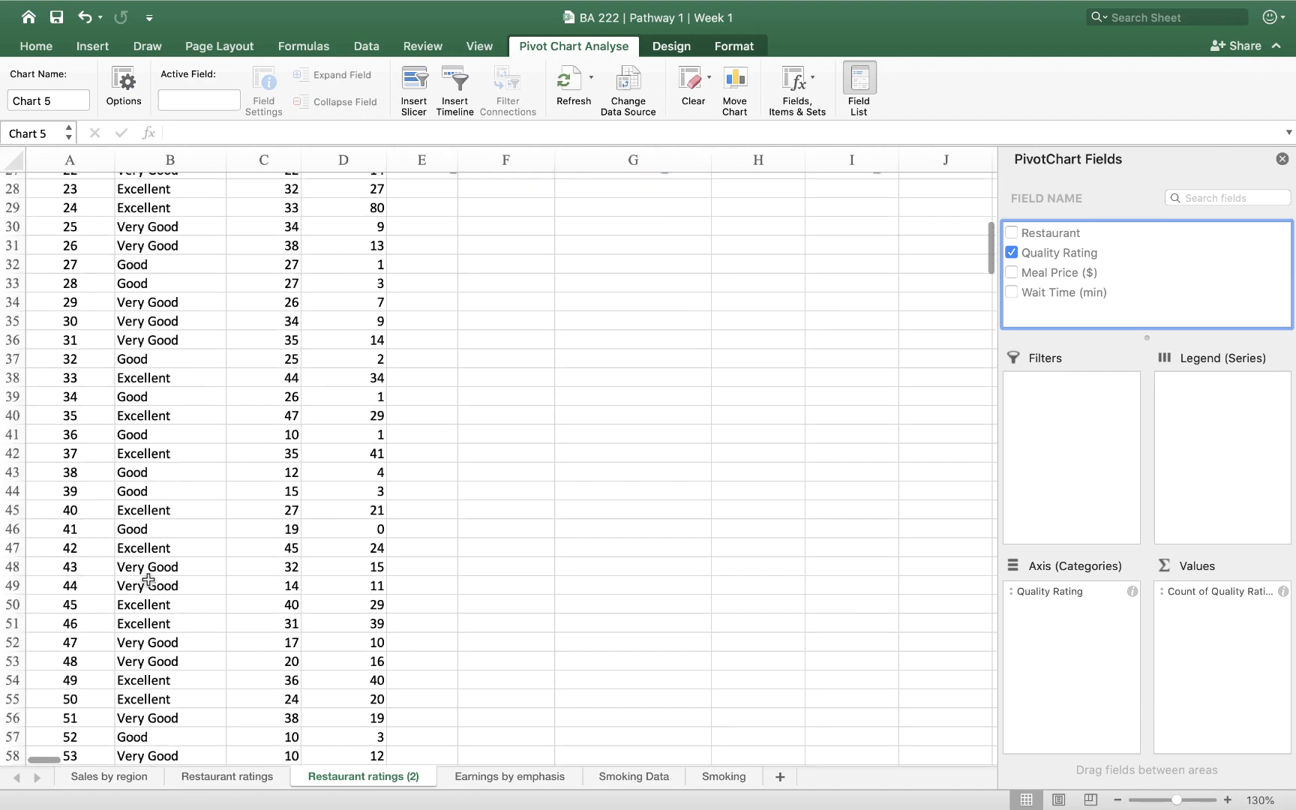
{"action": "scroll", "coordinate": [148, 580], "scroll_direction": "down", "scroll_amount": 20}
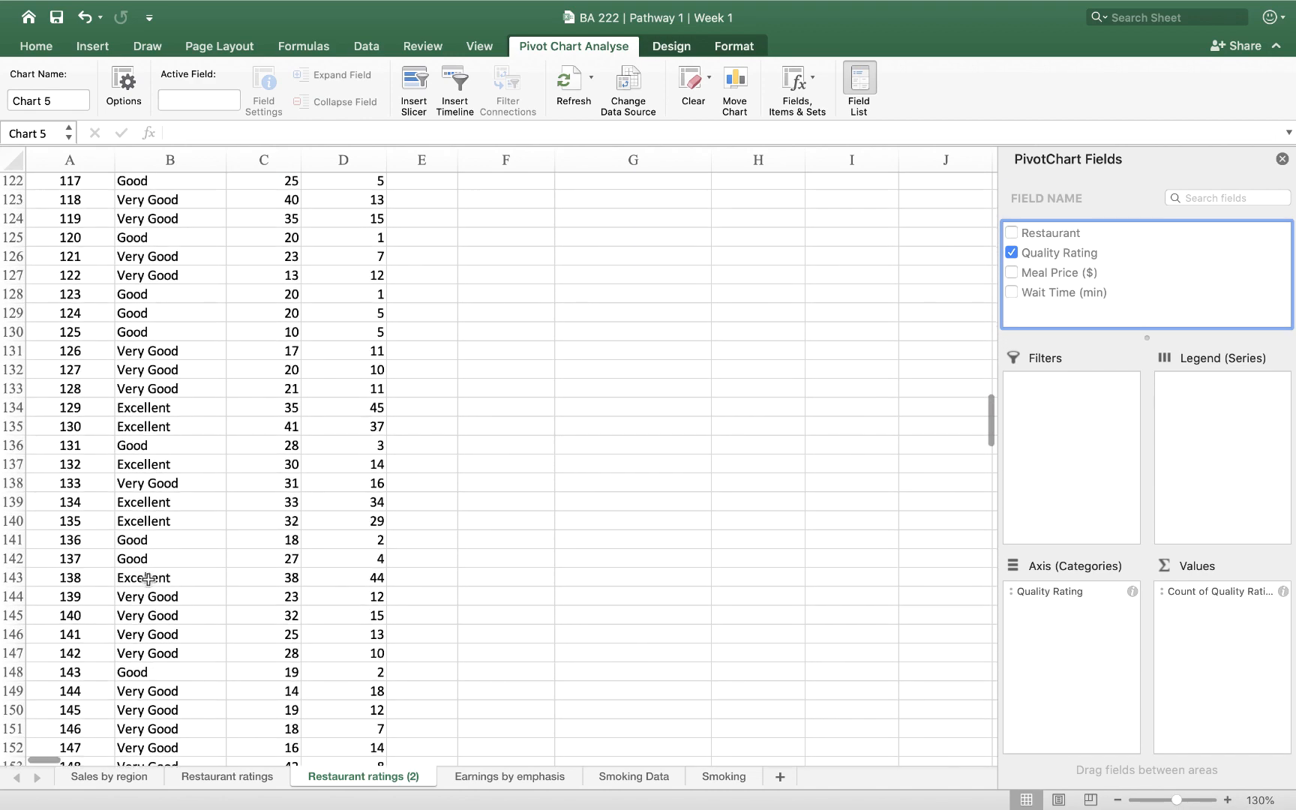
{"action": "scroll", "coordinate": [148, 578], "scroll_direction": "down", "scroll_amount": 15}
{"action": "scroll", "coordinate": [148, 577], "scroll_direction": "up", "scroll_amount": 20}
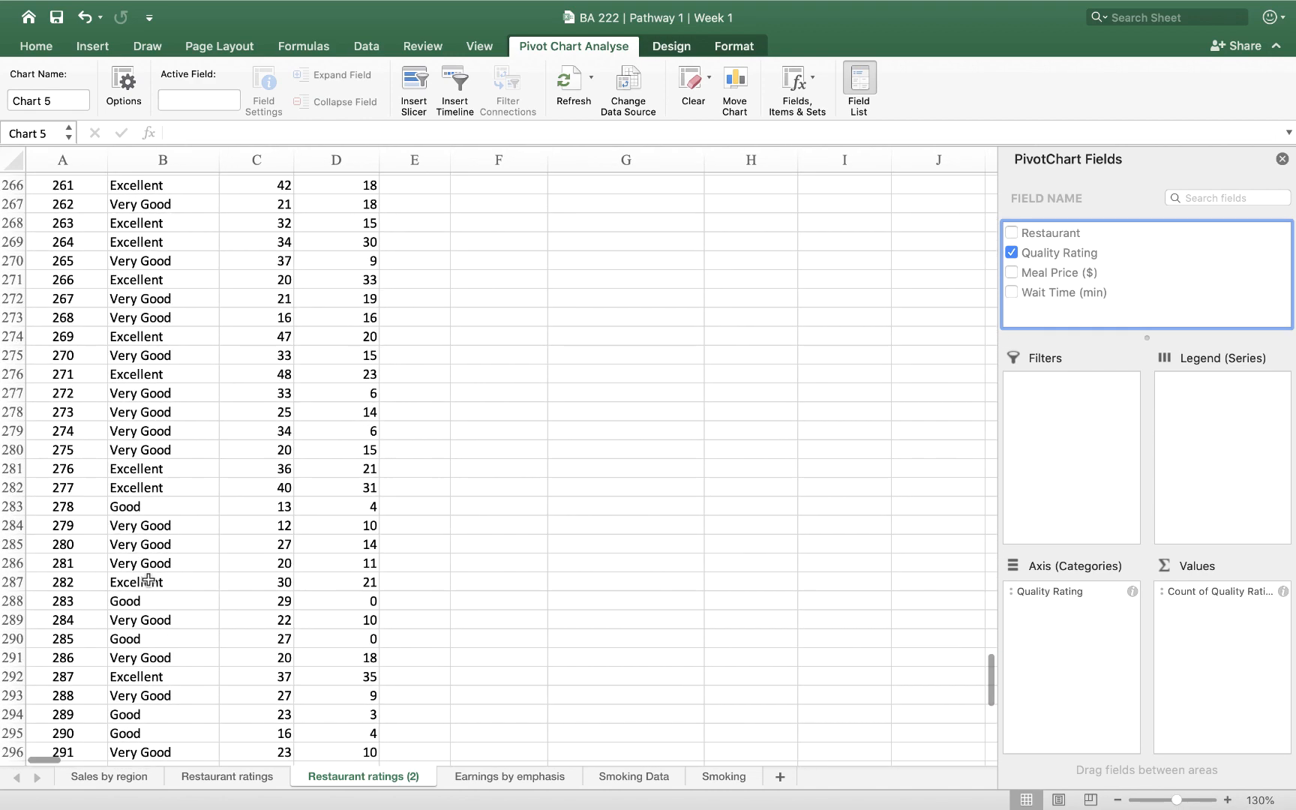
{"action": "scroll", "coordinate": [148, 578], "scroll_direction": "up", "scroll_amount": 20}
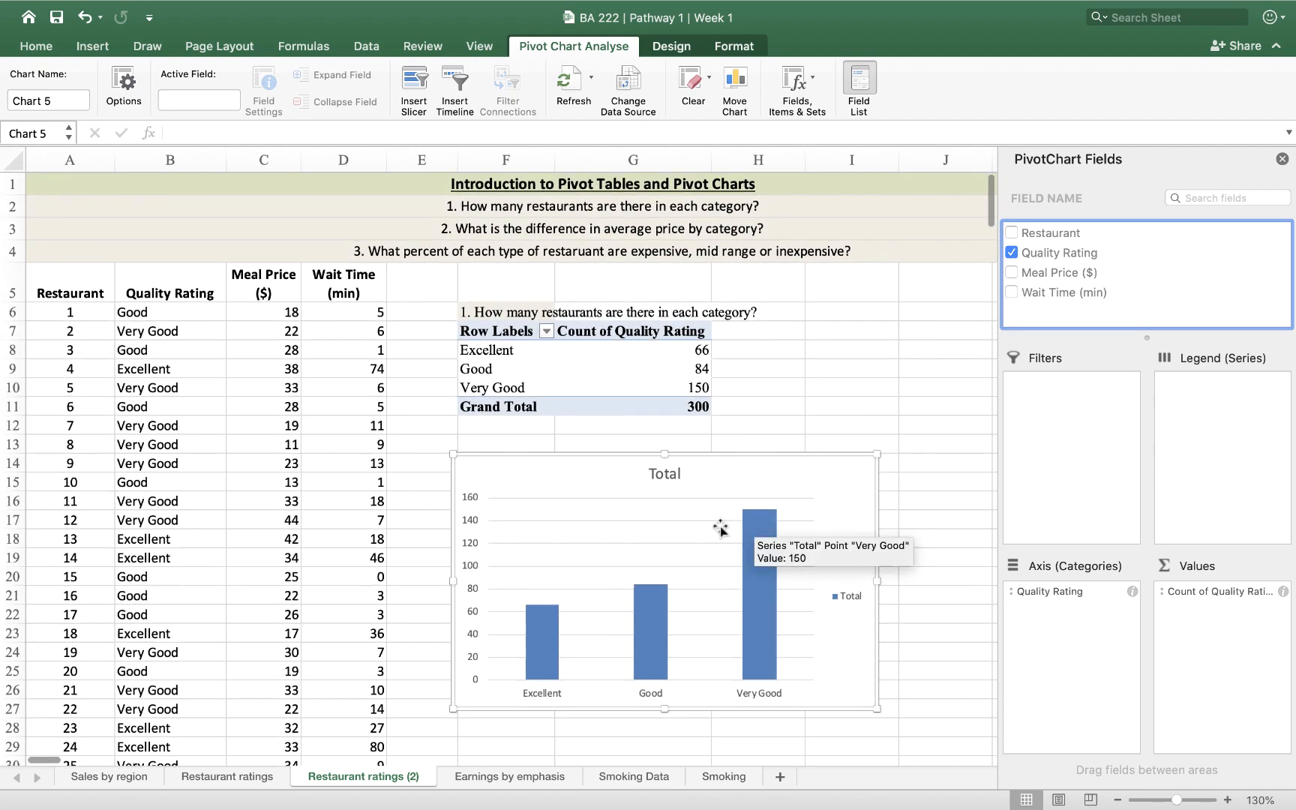
Hide the PivotChart field list and reposition the chart just below the PivotTable, with its upper corner around cell F13.
{"action": "left_click", "coordinate": [835, 329]}
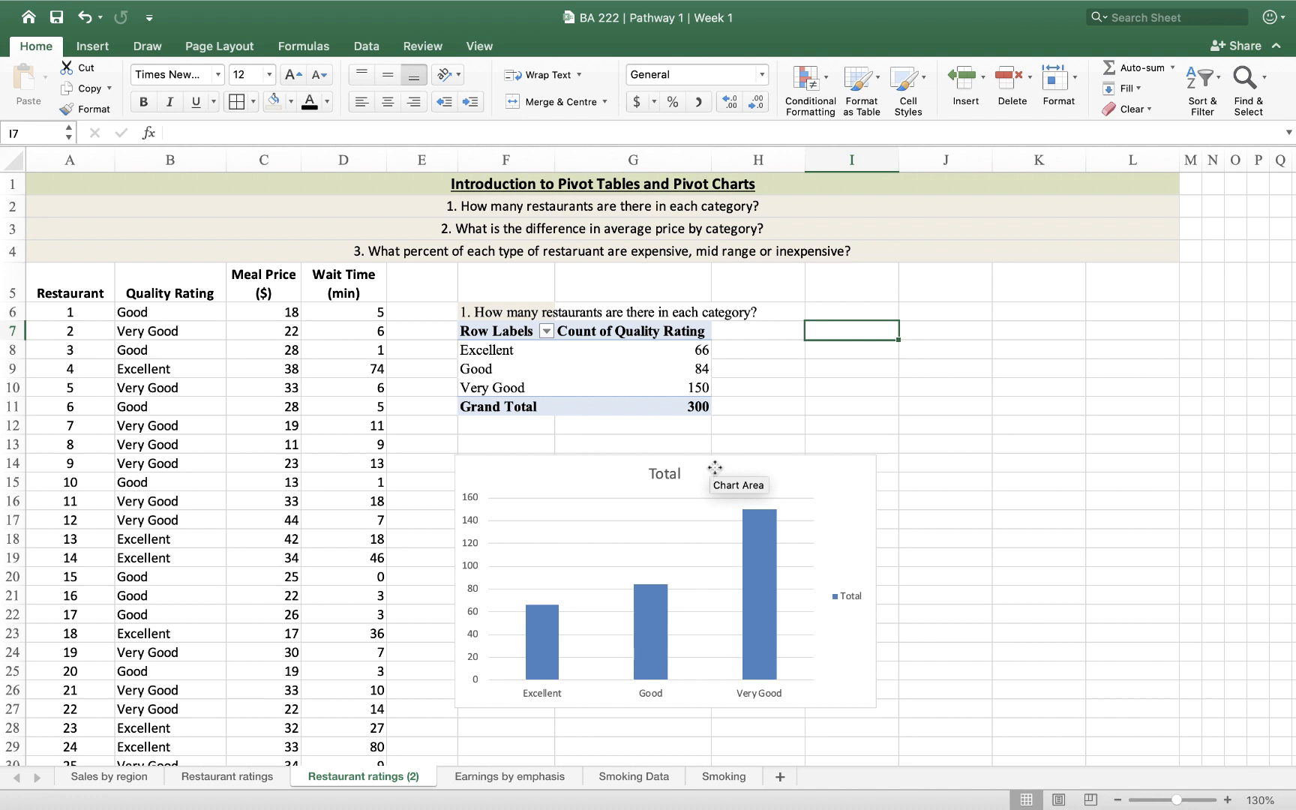
{"action": "left_click_drag", "start_coordinate": [712, 471], "coordinate": [978, 338]}
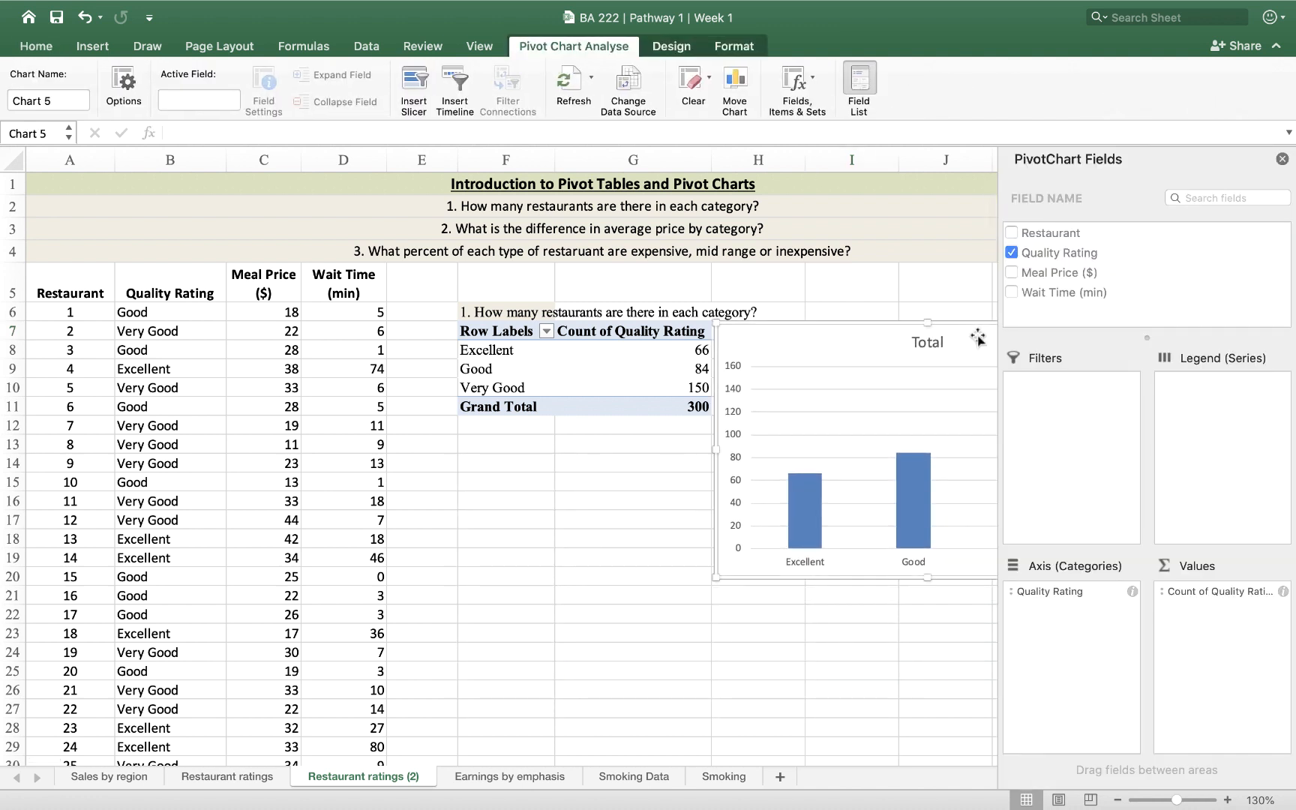
{"action": "left_click", "coordinate": [1281, 163]}
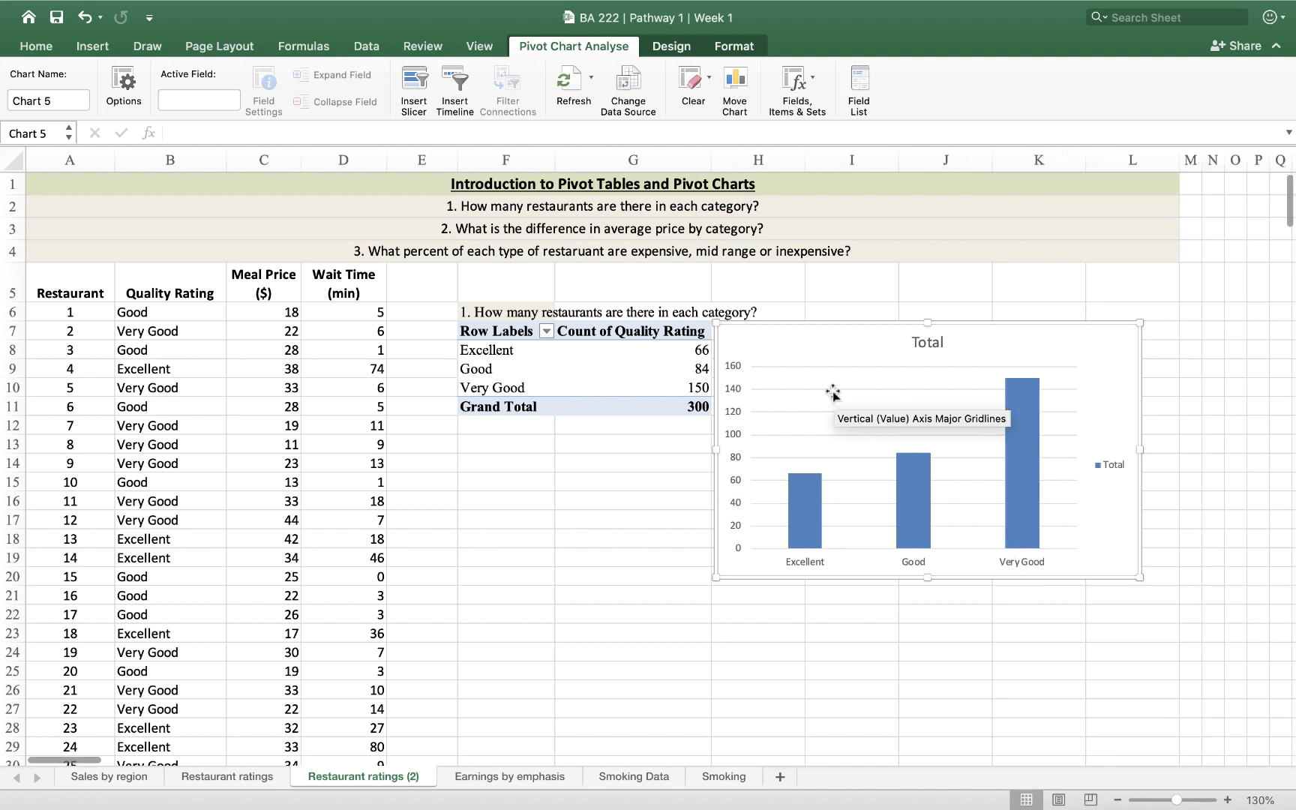
{"action": "left_click_drag", "start_coordinate": [827, 391], "coordinate": [566, 467]}
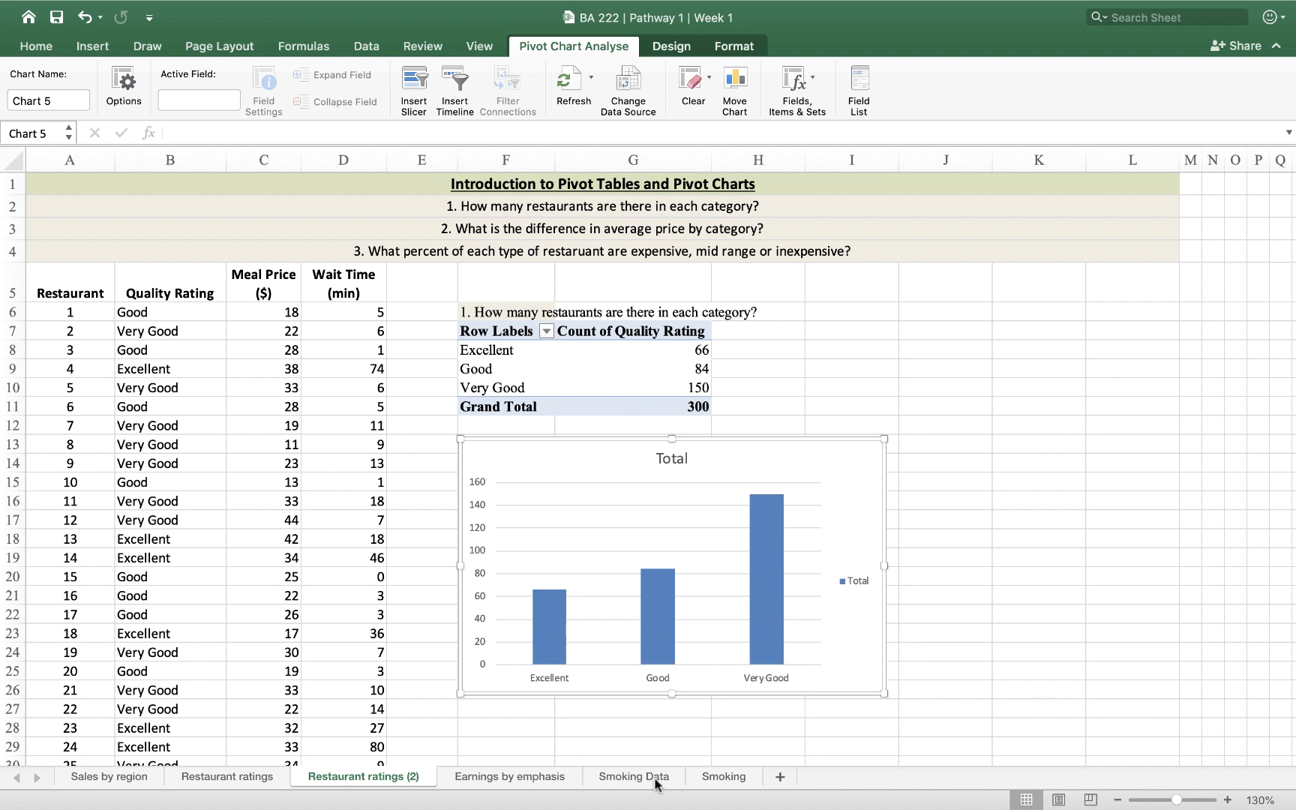
Change the chart title to "Number of restaurants by category".
{"action": "mouse_move", "coordinate": [636, 807]}
{"action": "left_click", "coordinate": [686, 458]}
{"action": "left_click_drag", "start_coordinate": [687, 458], "coordinate": [647, 457]}
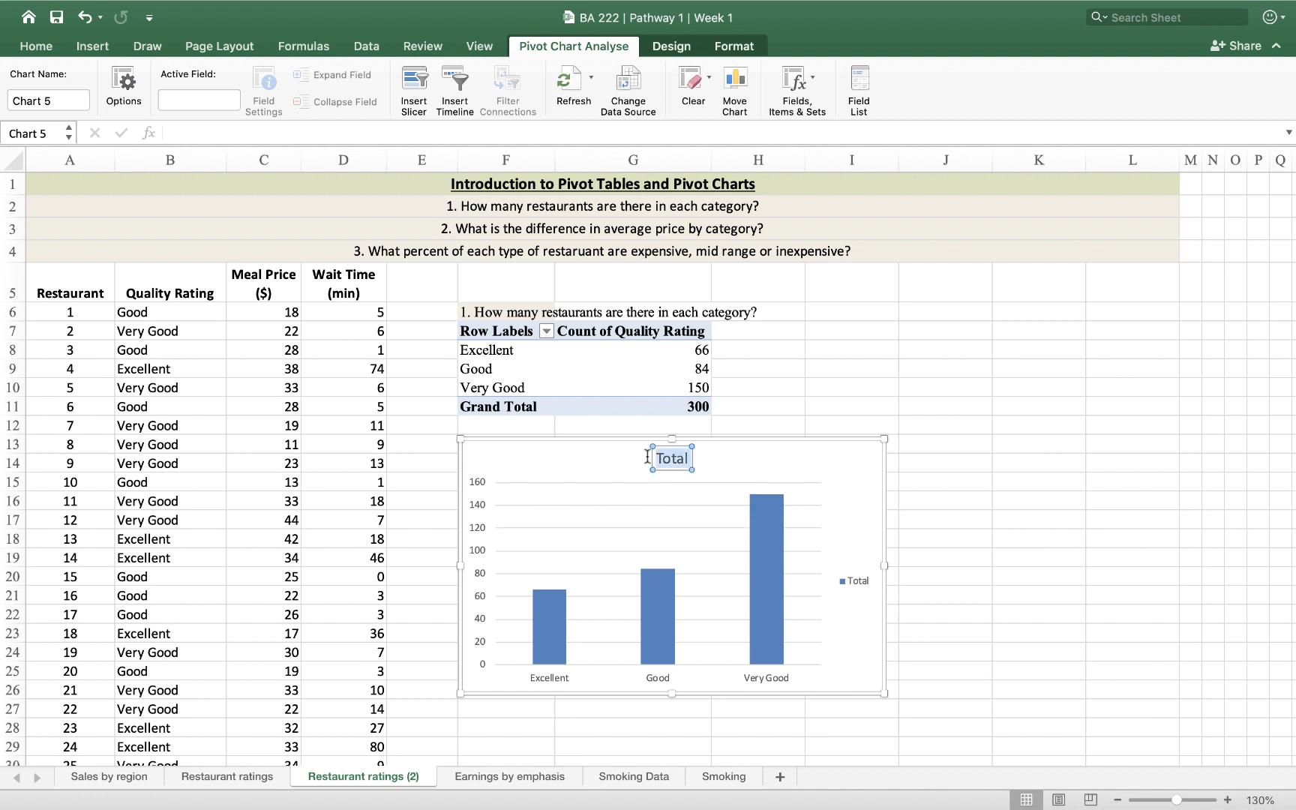
{"action": "type", "text": "Number of res"}
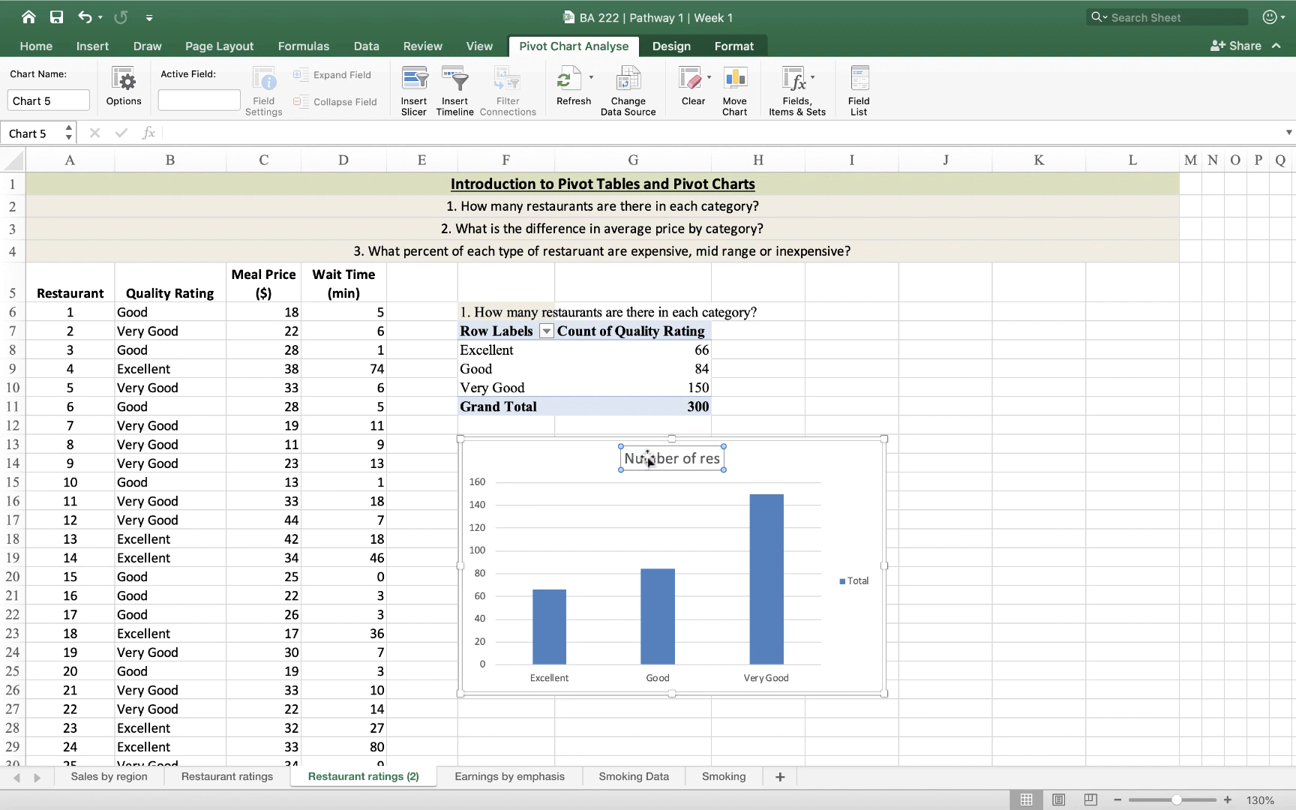
{"action": "type", "text": "taurants by c"}
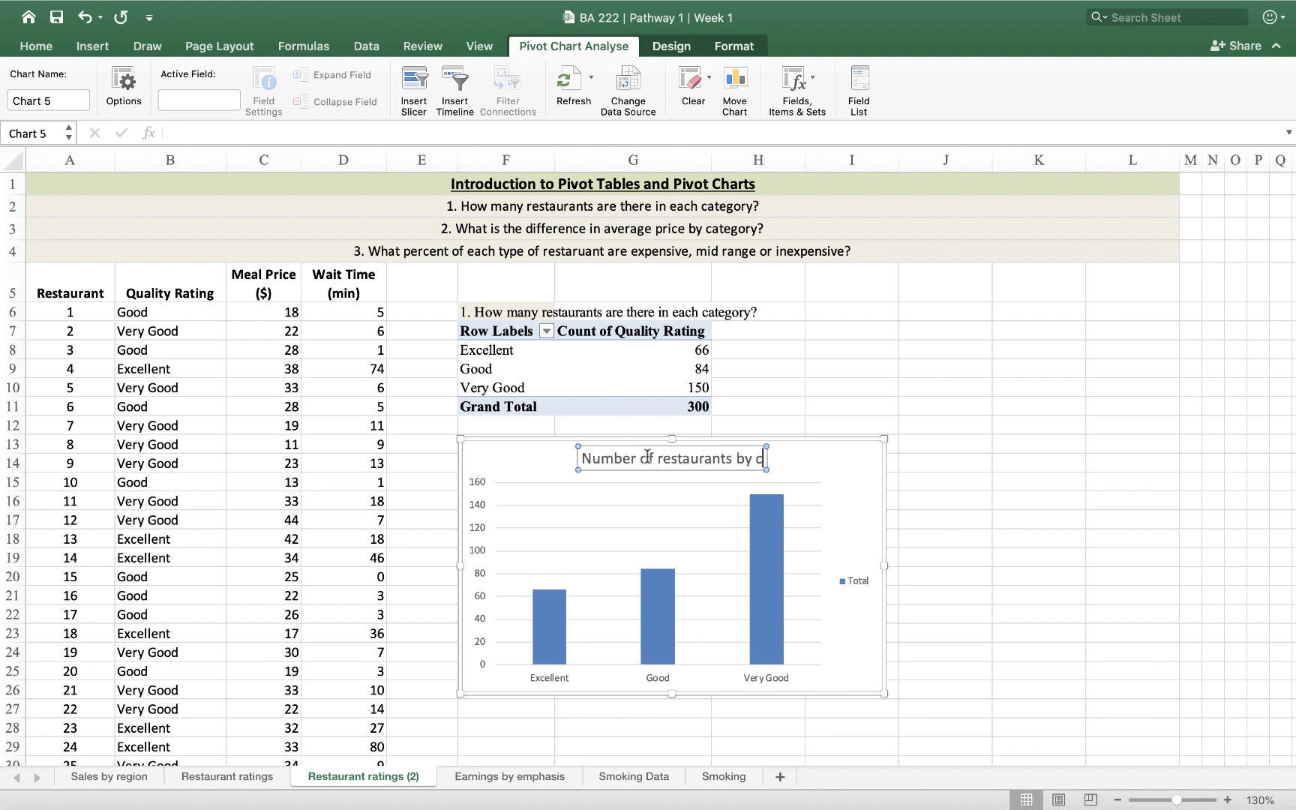
{"action": "type", "text": "ategory"}
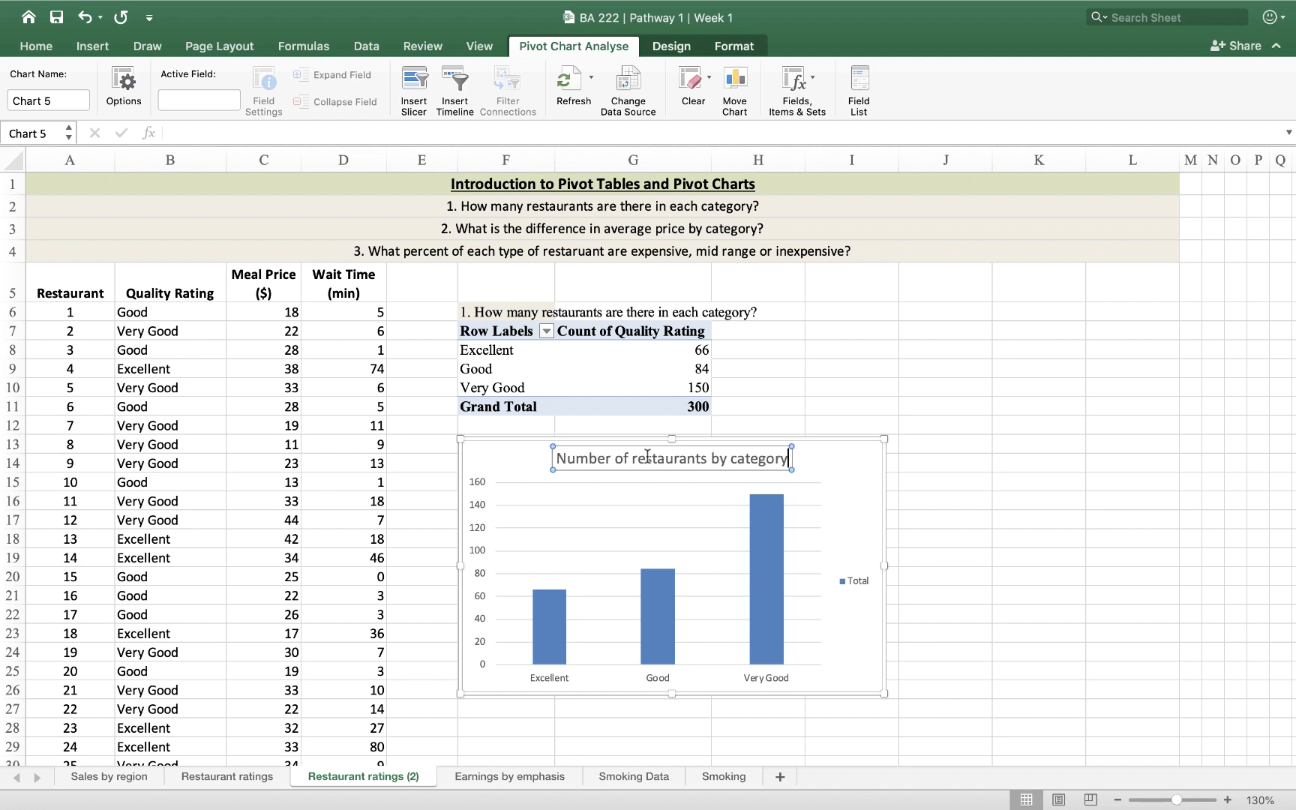
Delete the "Total" legend from the chart.
{"action": "left_click", "coordinate": [863, 581]}
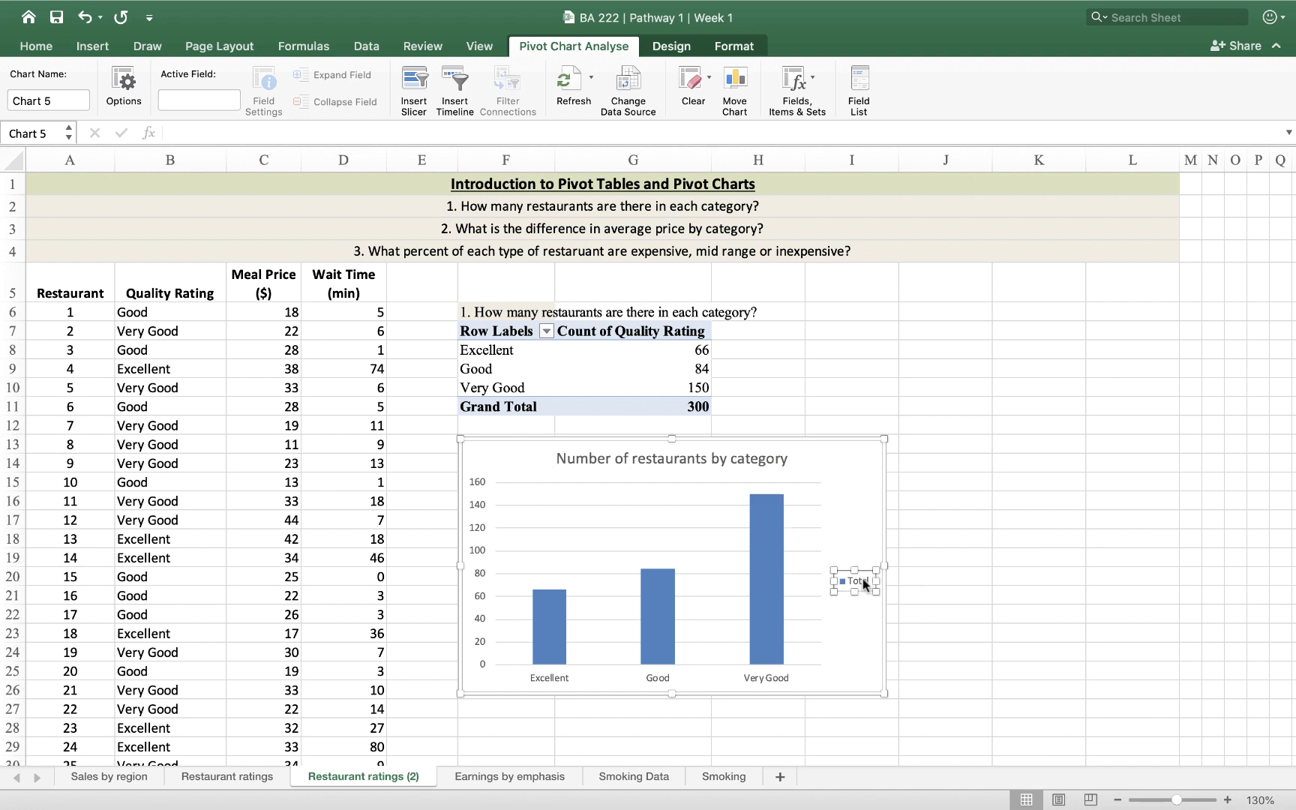
{"action": "left_click", "coordinate": [863, 584]}
{"action": "key", "text": "Delete"}
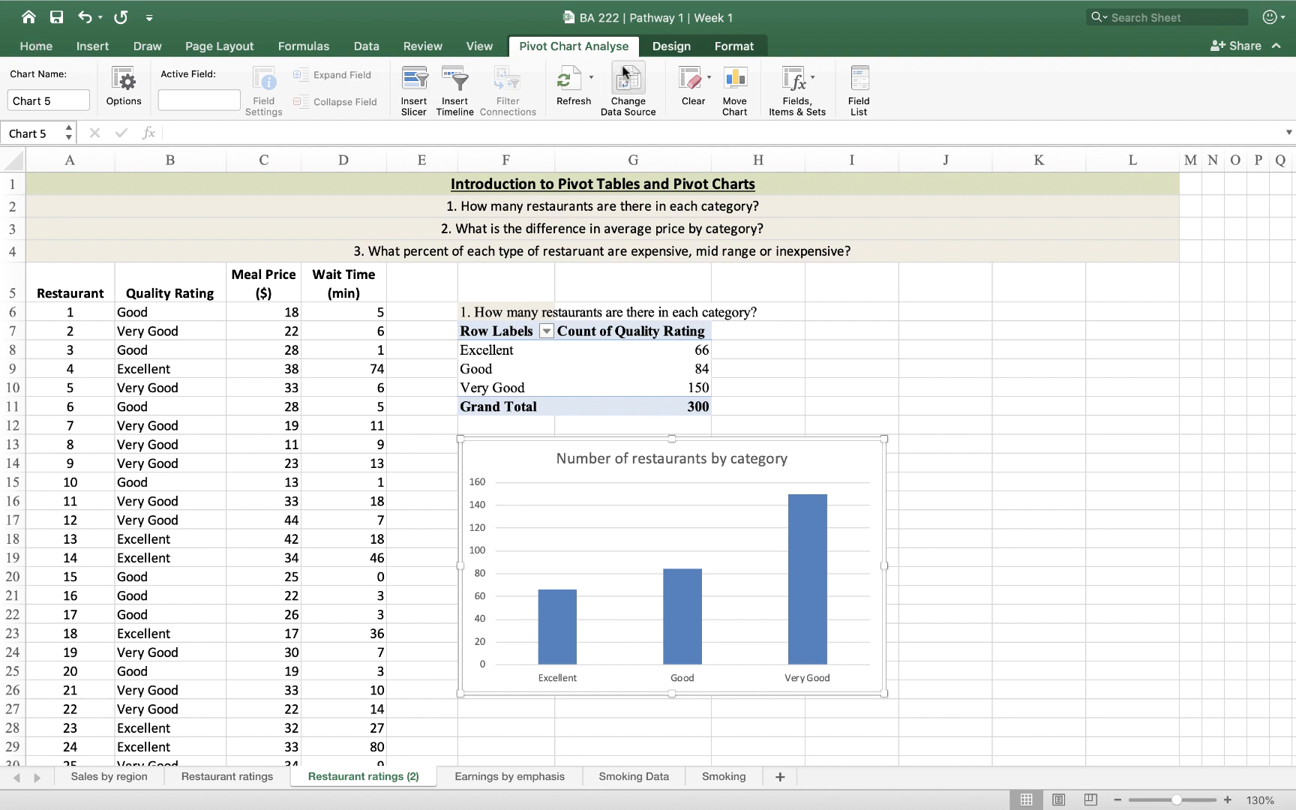
Add primary horizontal and primary vertical axis titles to the chart.
{"action": "left_click", "coordinate": [672, 48]}
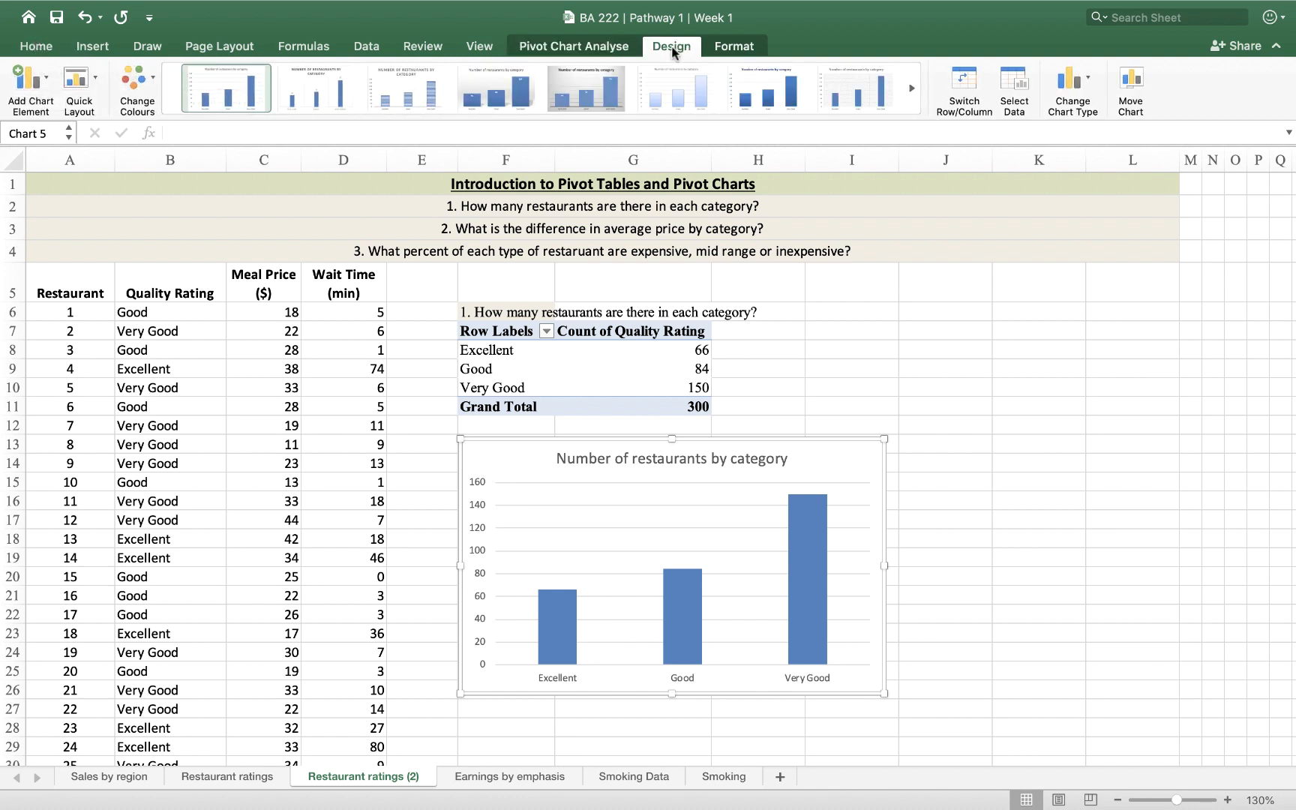
{"action": "left_click", "coordinate": [33, 87]}
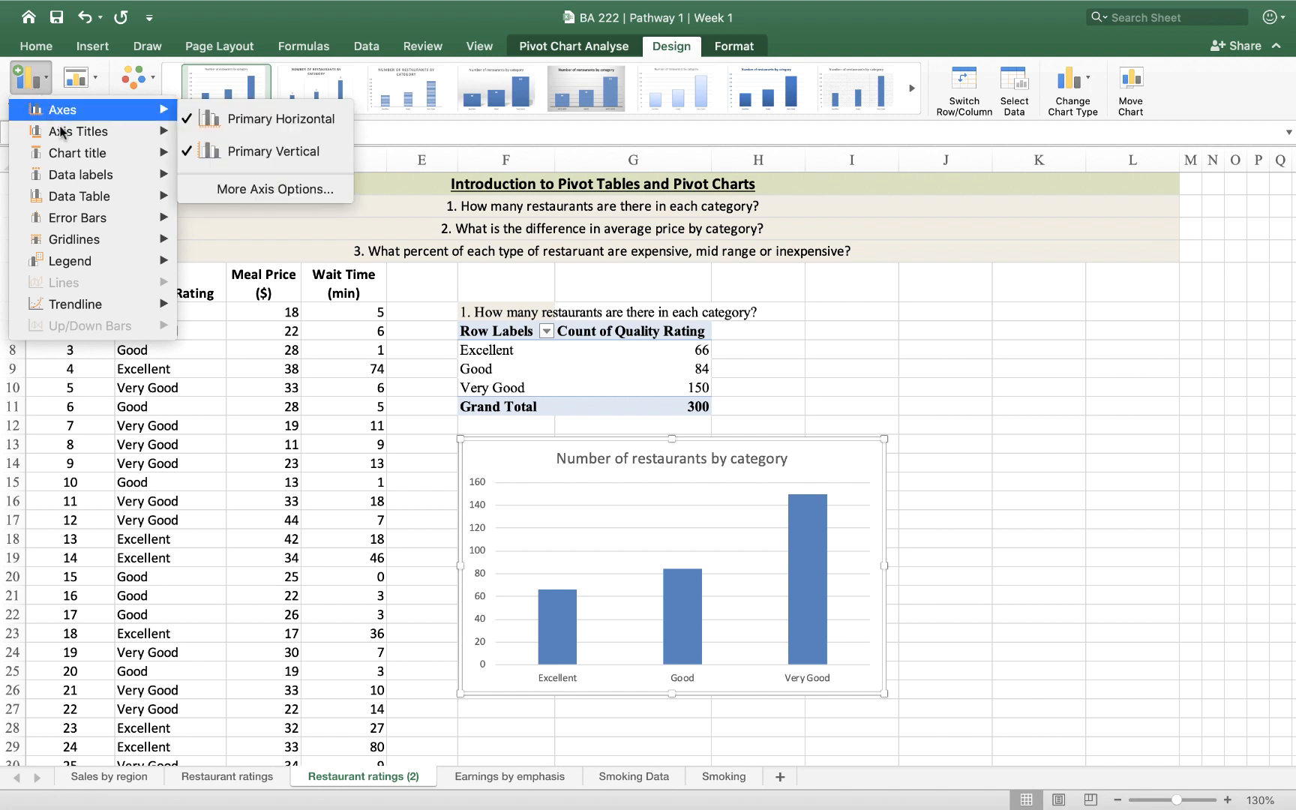
{"action": "mouse_move", "coordinate": [67, 136]}
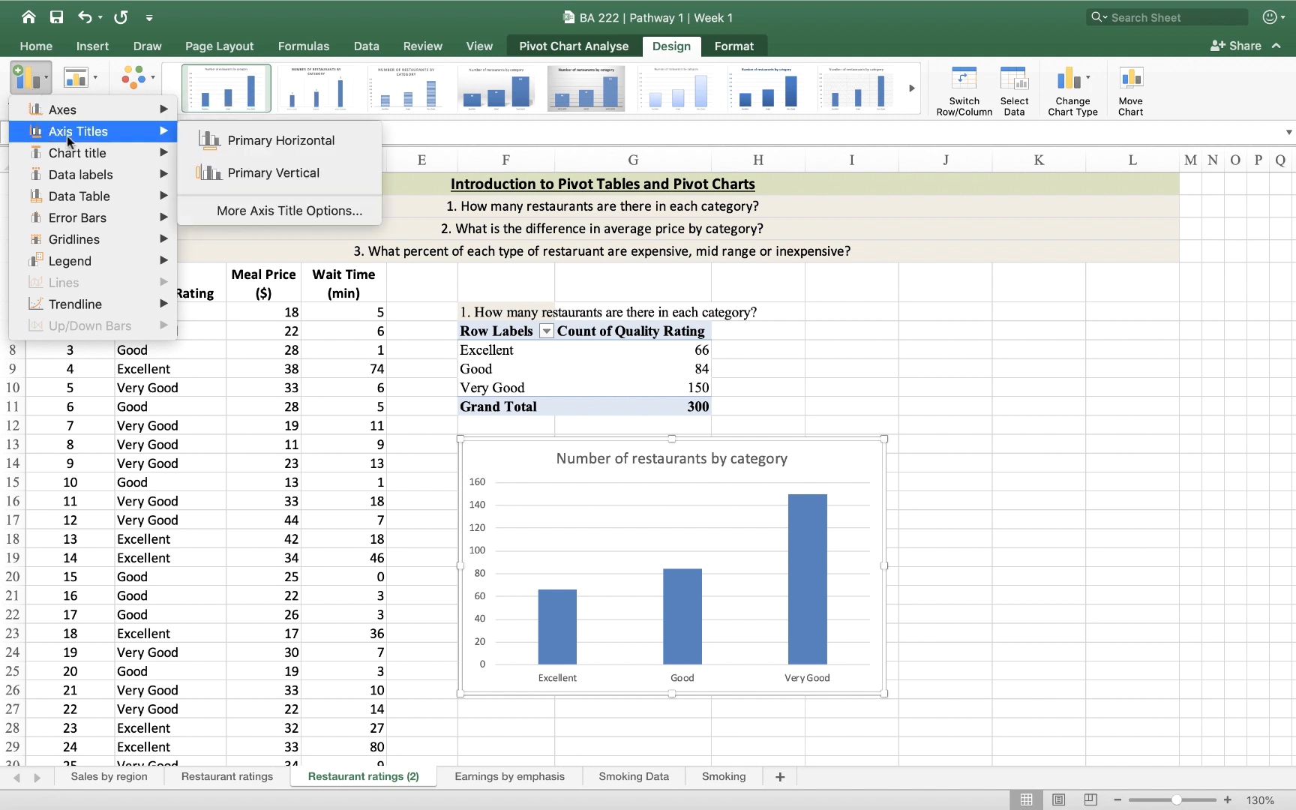
{"action": "left_click", "coordinate": [293, 142]}
{"action": "left_click", "coordinate": [36, 81]}
{"action": "mouse_move", "coordinate": [48, 135]}
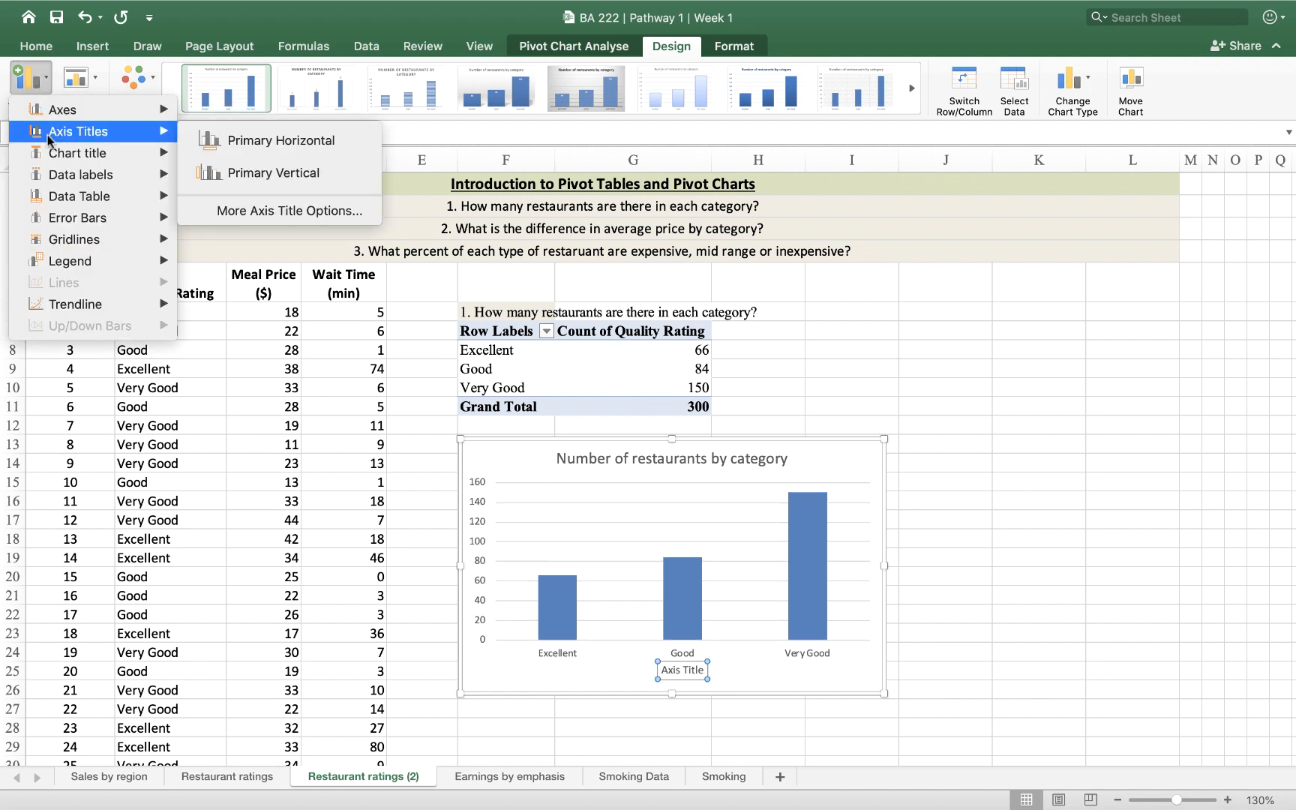
{"action": "left_click", "coordinate": [214, 173]}
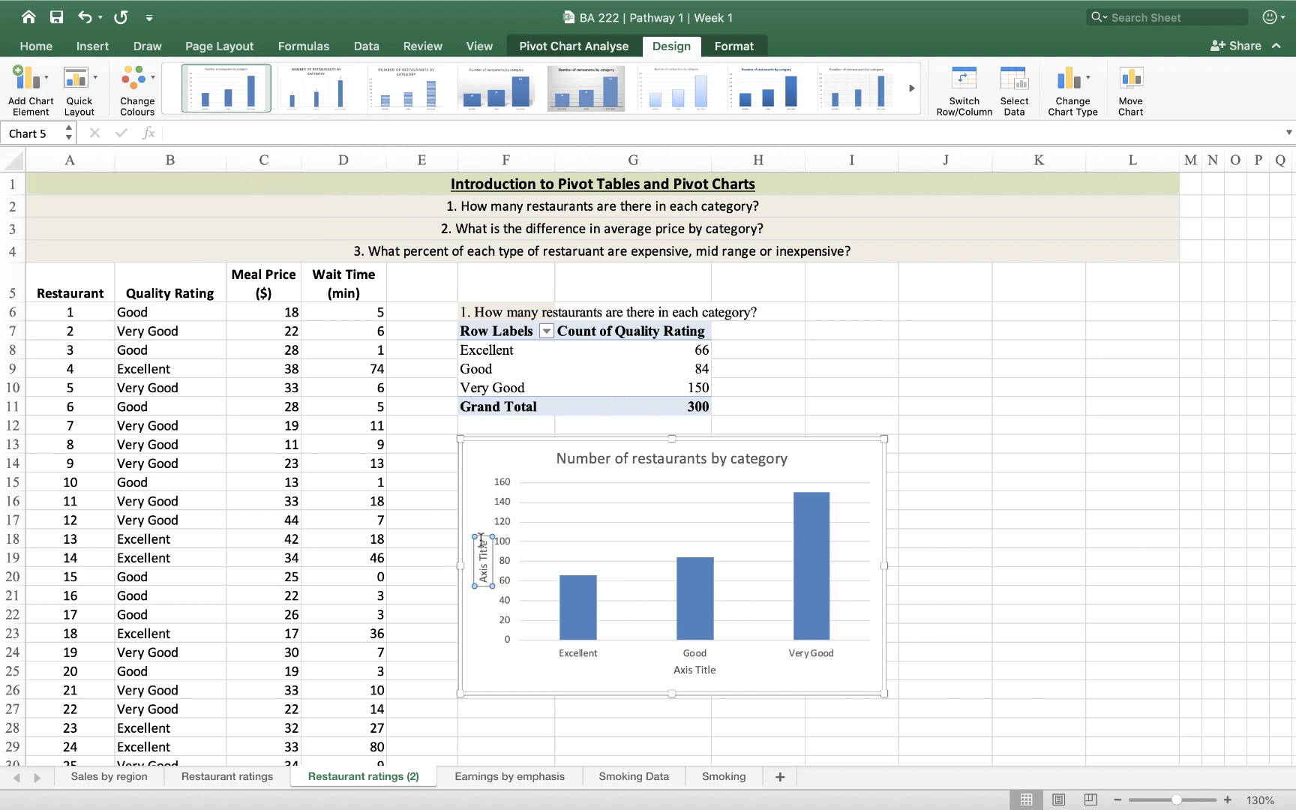
Set the vertical axis title to "Number of restaurants".
{"action": "left_click_drag", "start_coordinate": [482, 540], "coordinate": [485, 598]}
{"action": "type", "text": "Numb"}
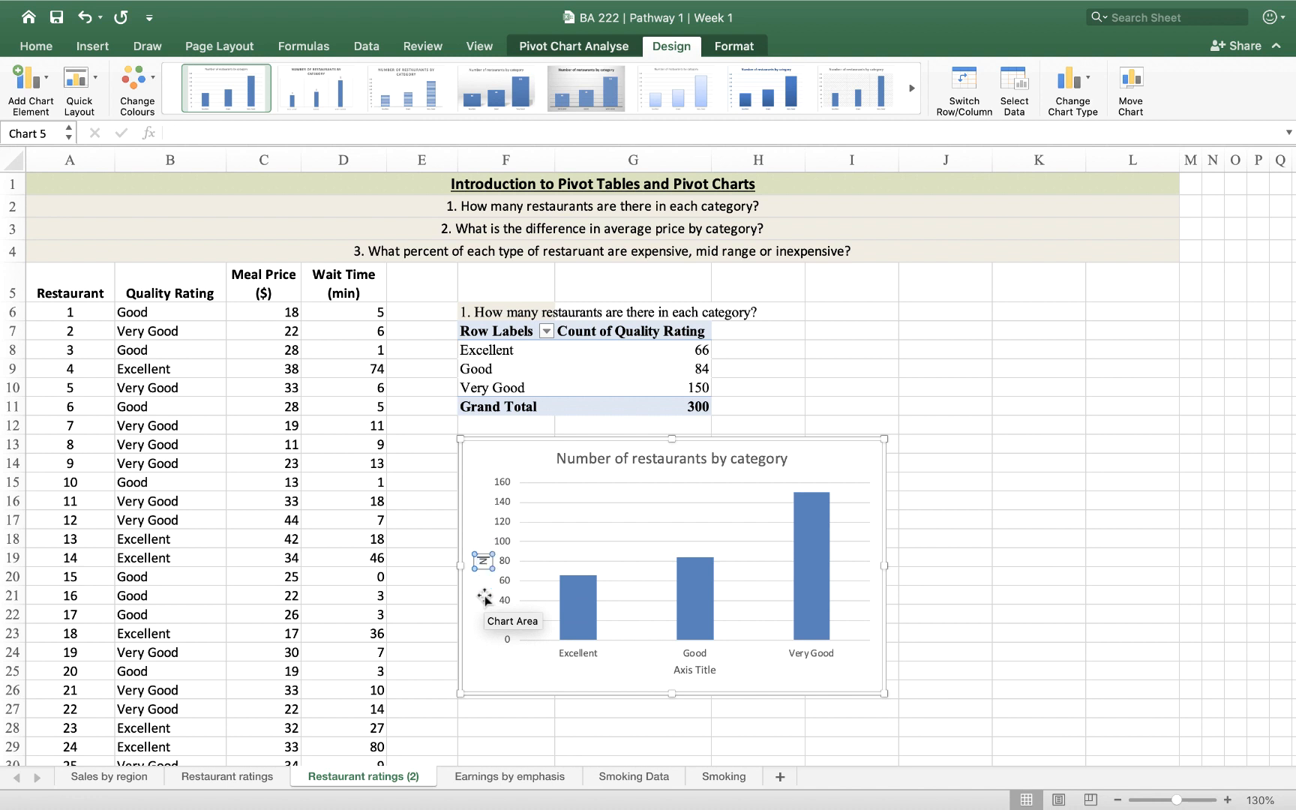
{"action": "type", "text": "er of restaurants"}
Replace the horizontal axis title's placeholder text with "Quality category".
{"action": "left_click", "coordinate": [697, 670]}
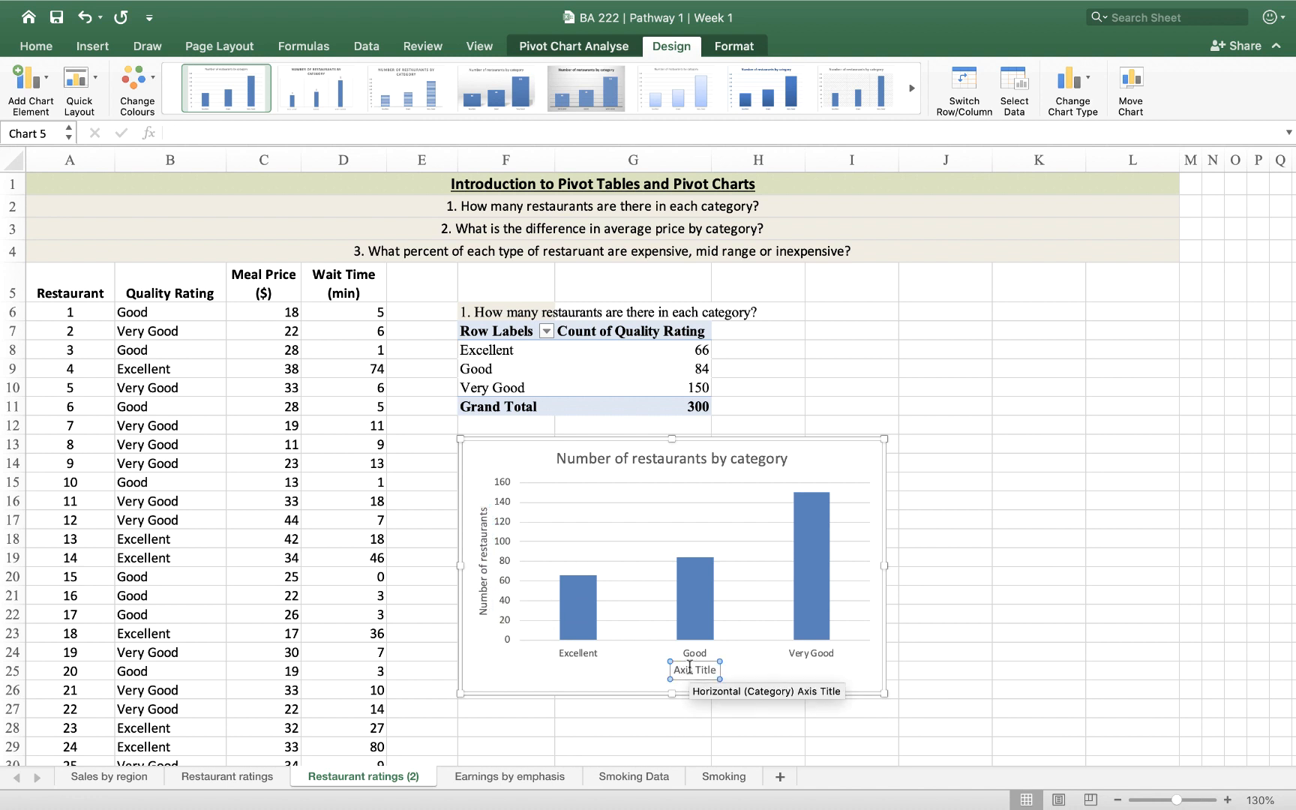
{"action": "left_click_drag", "start_coordinate": [712, 671], "coordinate": [700, 672]}
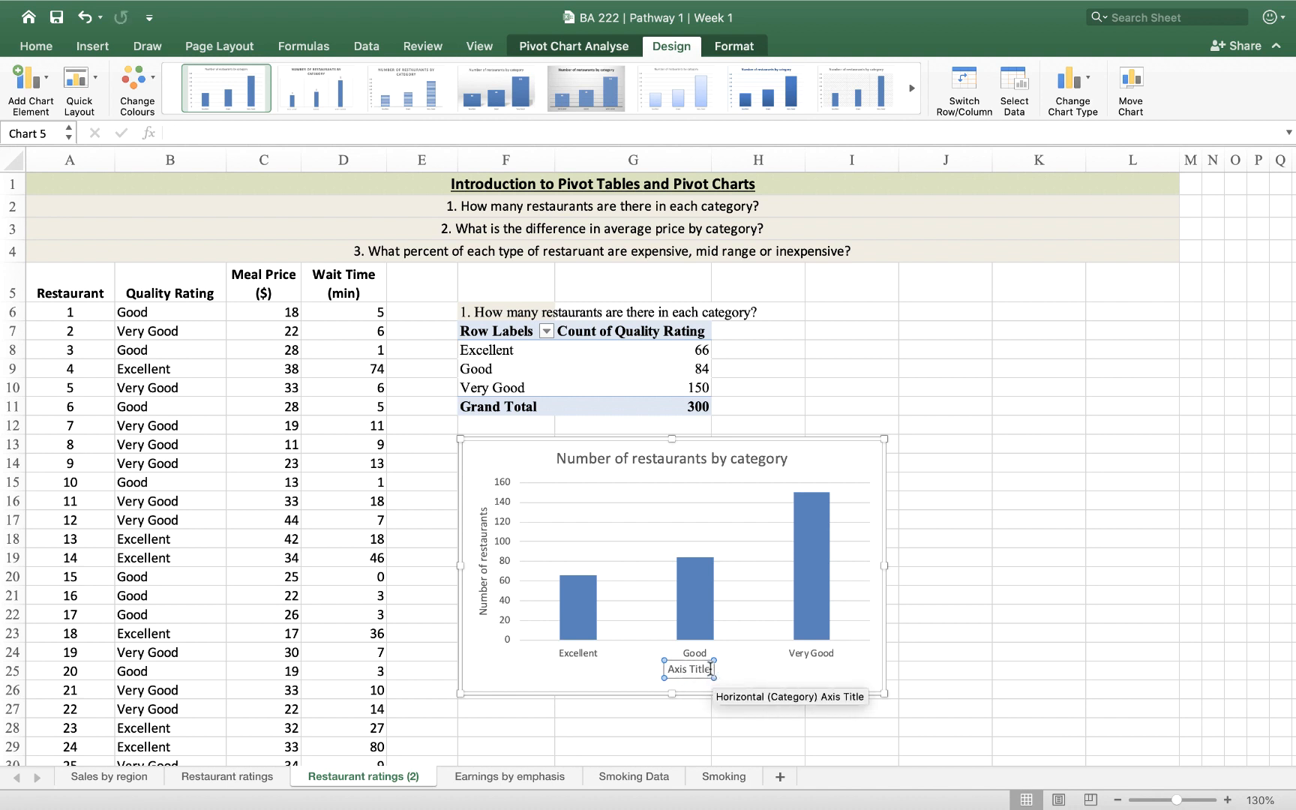
{"action": "left_click", "coordinate": [709, 668]}
{"action": "key", "text": "BackSpace"}
{"action": "key", "text": "BackSpace"}
{"action": "key", "text": "BackSpace"}
{"action": "key", "text": "BackSpace"}
{"action": "key", "text": "BackSpace"}
{"action": "key", "text": "BackSpace"}
{"action": "key", "text": "BackSpace"}
{"action": "key", "text": "BackSpace"}
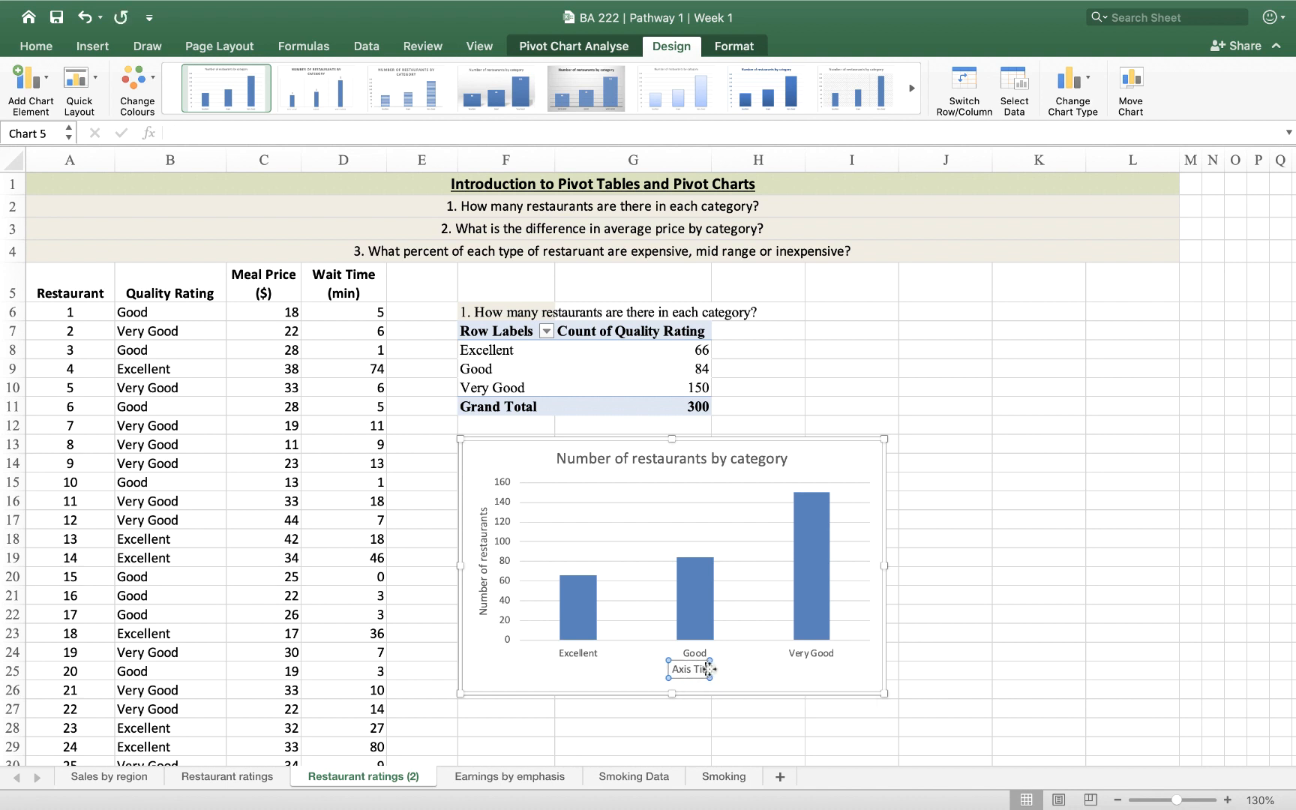
{"action": "key", "text": "BackSpace"}
{"action": "key", "text": "BackSpace"}
{"action": "type", "text": "Quality categorty"}
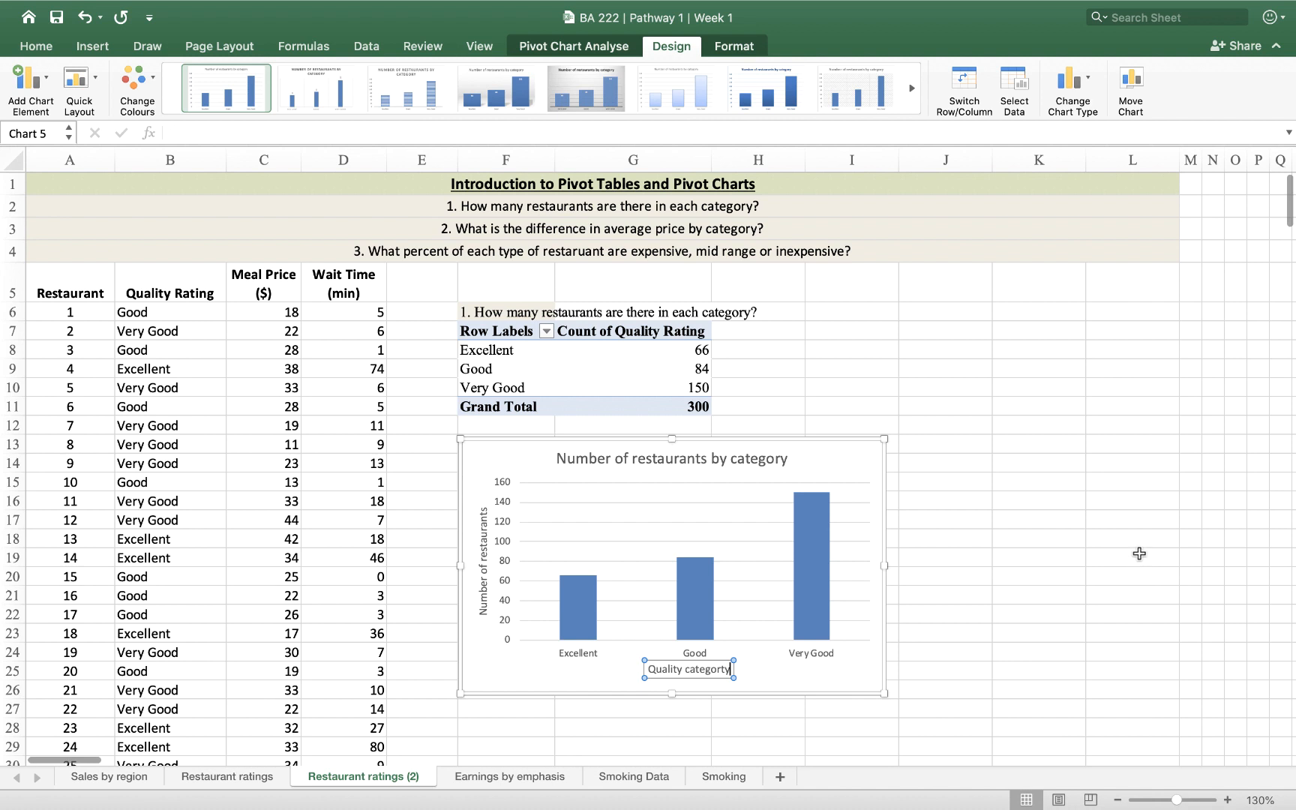
{"action": "key", "text": "BackSpace"}
{"action": "key", "text": "BackSpace"}
{"action": "type", "text": "y"}
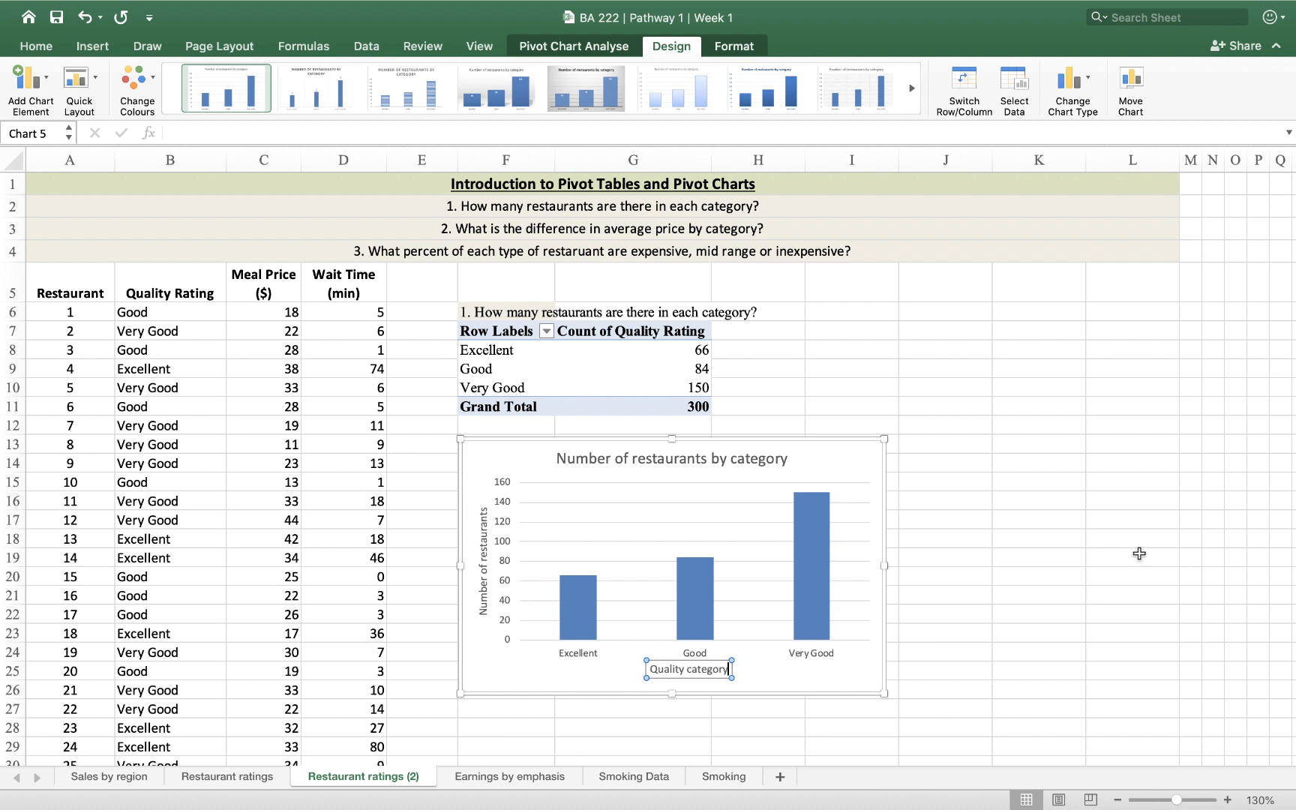
{"action": "key", "text": "Return"}
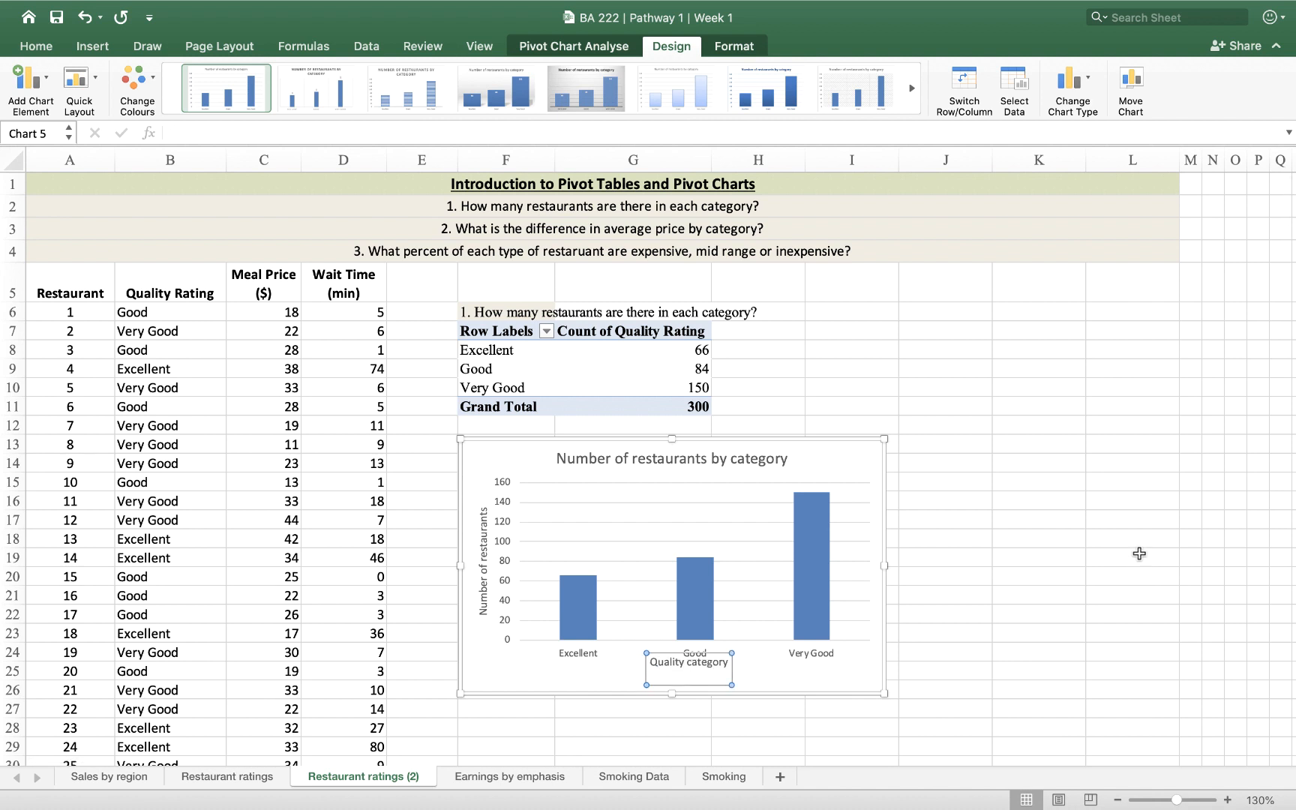
{"action": "left_click", "coordinate": [865, 669]}
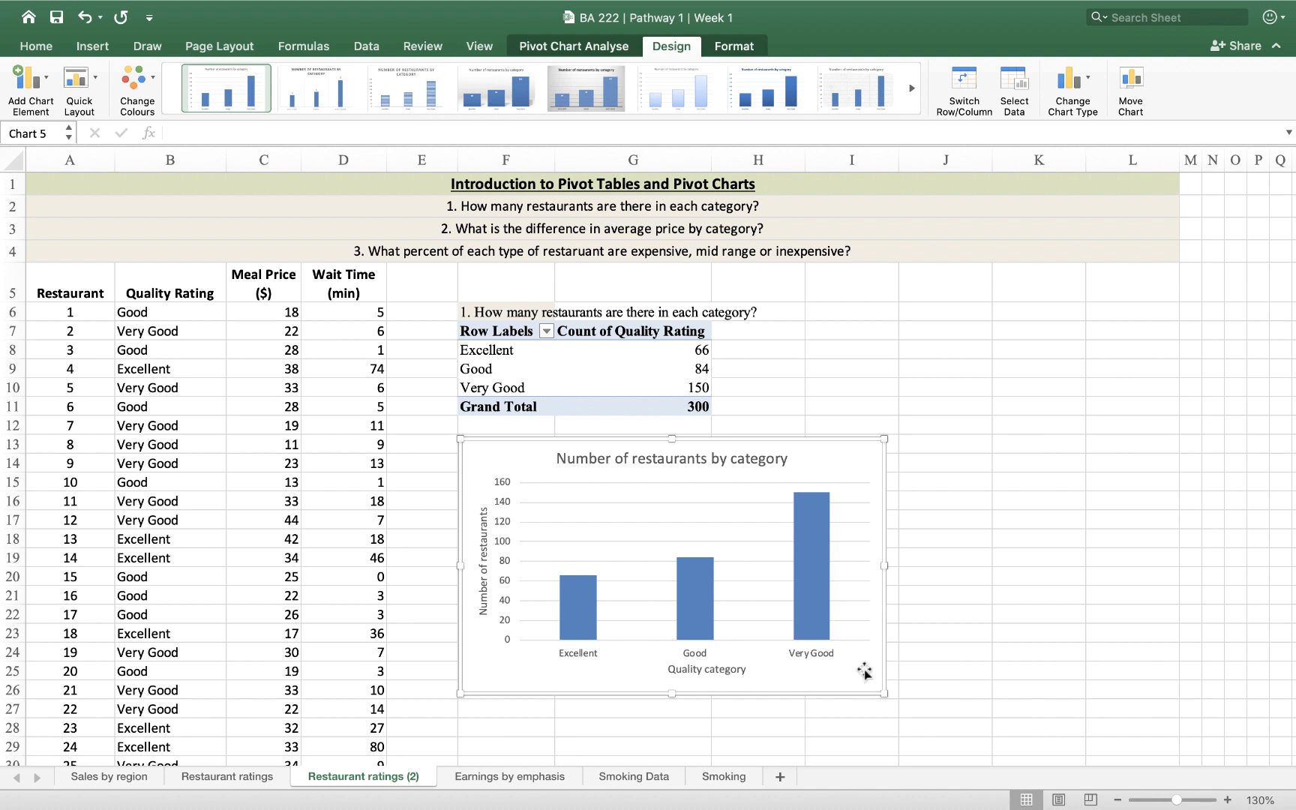
Examine the values of the chart's columns and the Format Data Series options for overlap and gap width.
{"action": "mouse_move", "coordinate": [814, 594]}
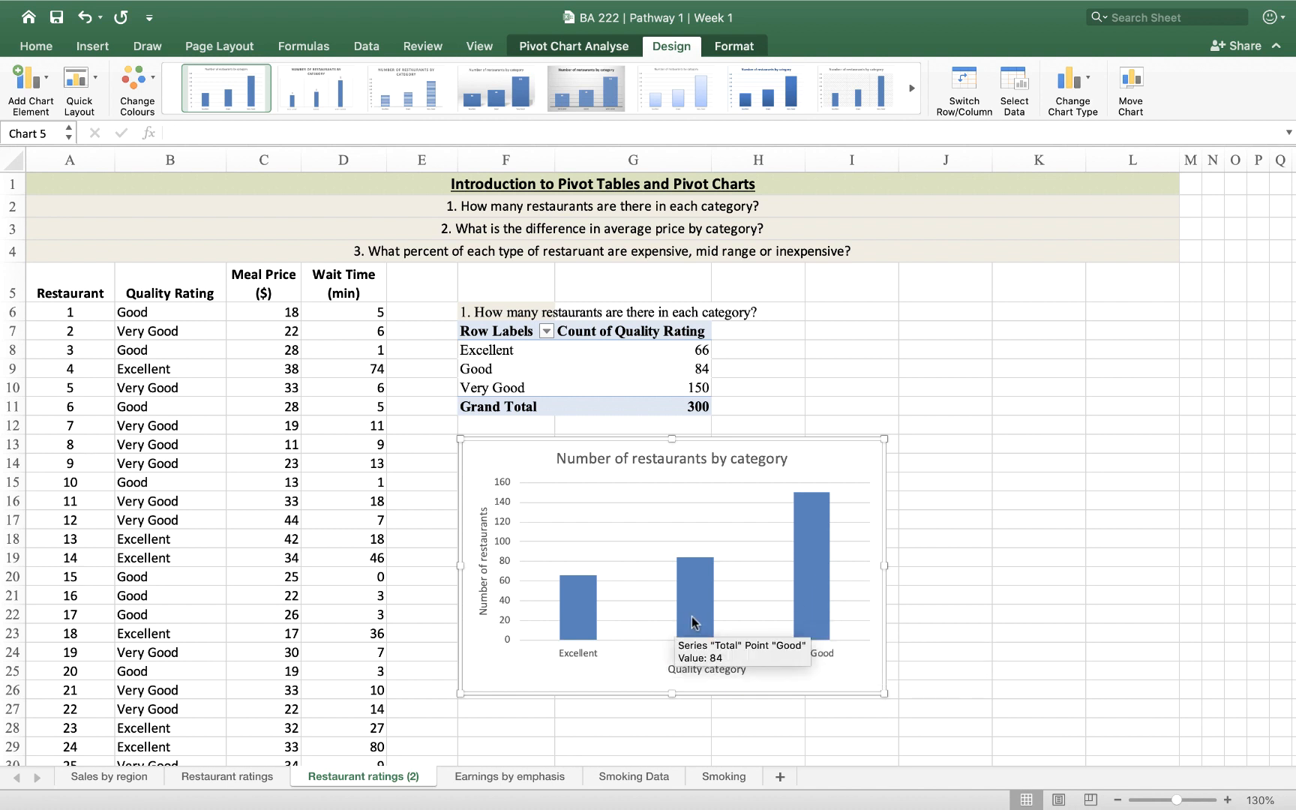
{"action": "mouse_move", "coordinate": [566, 611]}
{"action": "mouse_move", "coordinate": [710, 605]}
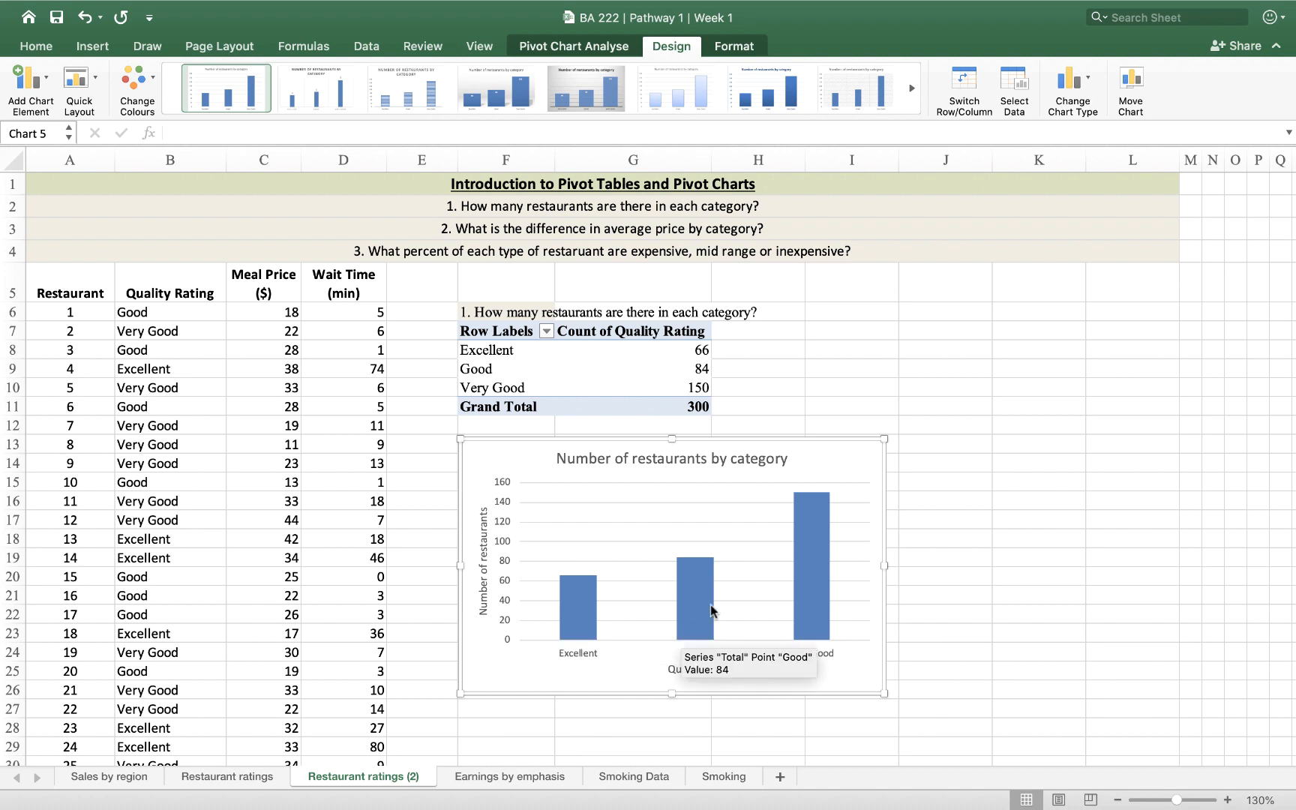
{"action": "left_click", "coordinate": [698, 593]}
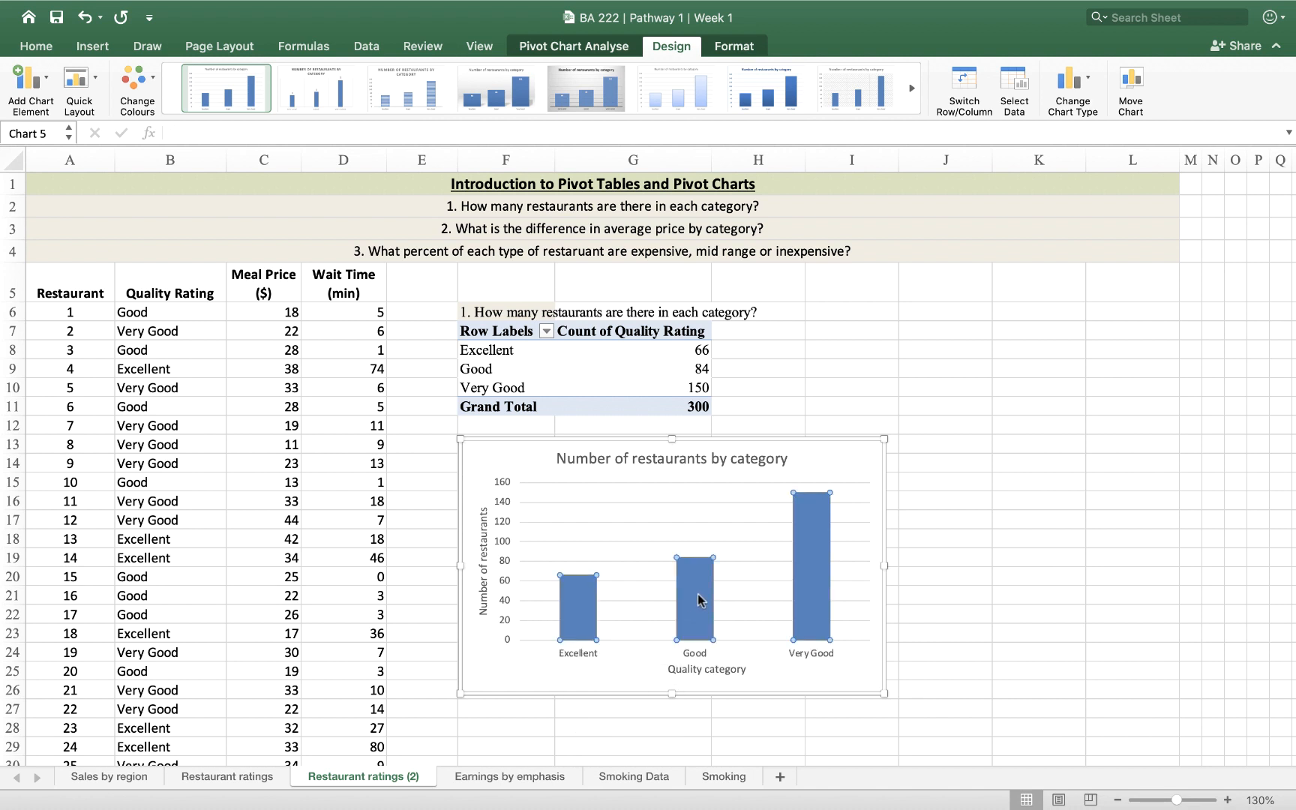
{"action": "double_click", "coordinate": [698, 593]}
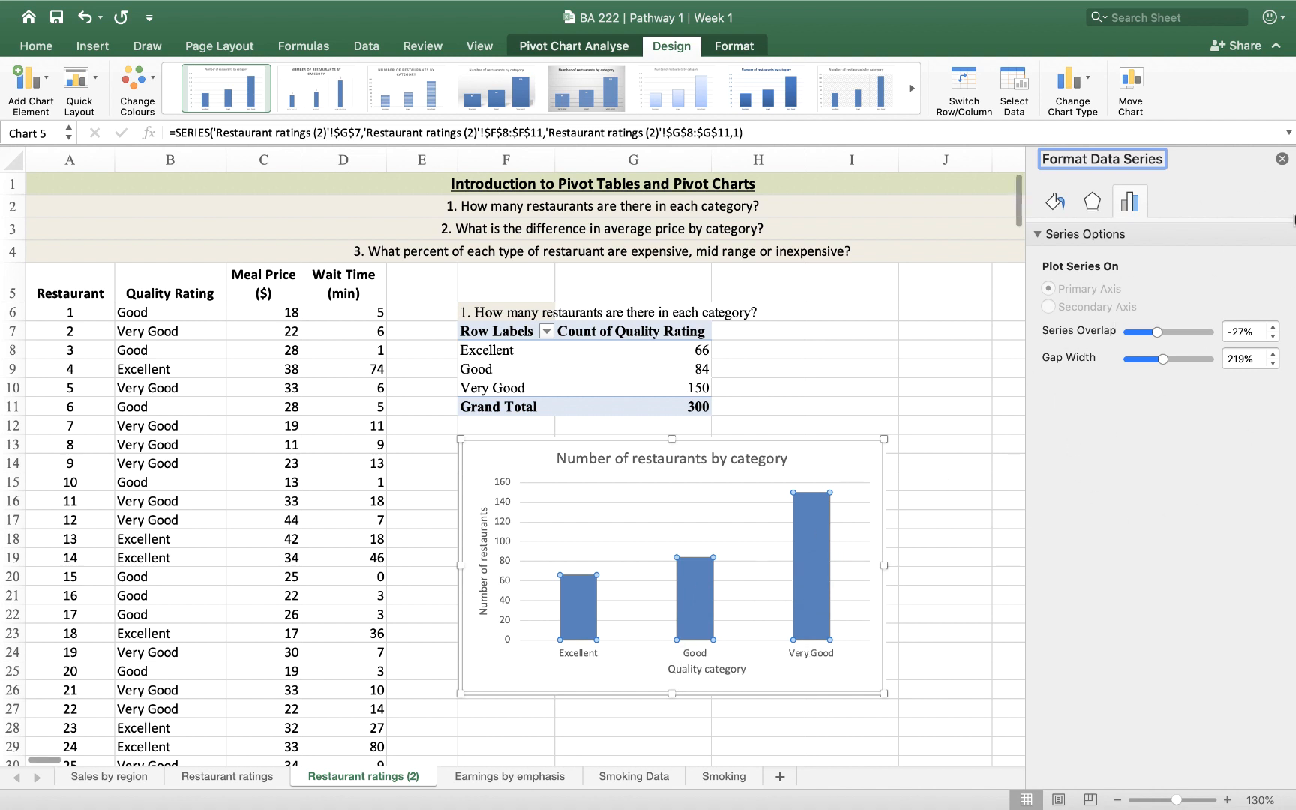
{"action": "left_click", "coordinate": [1283, 159]}
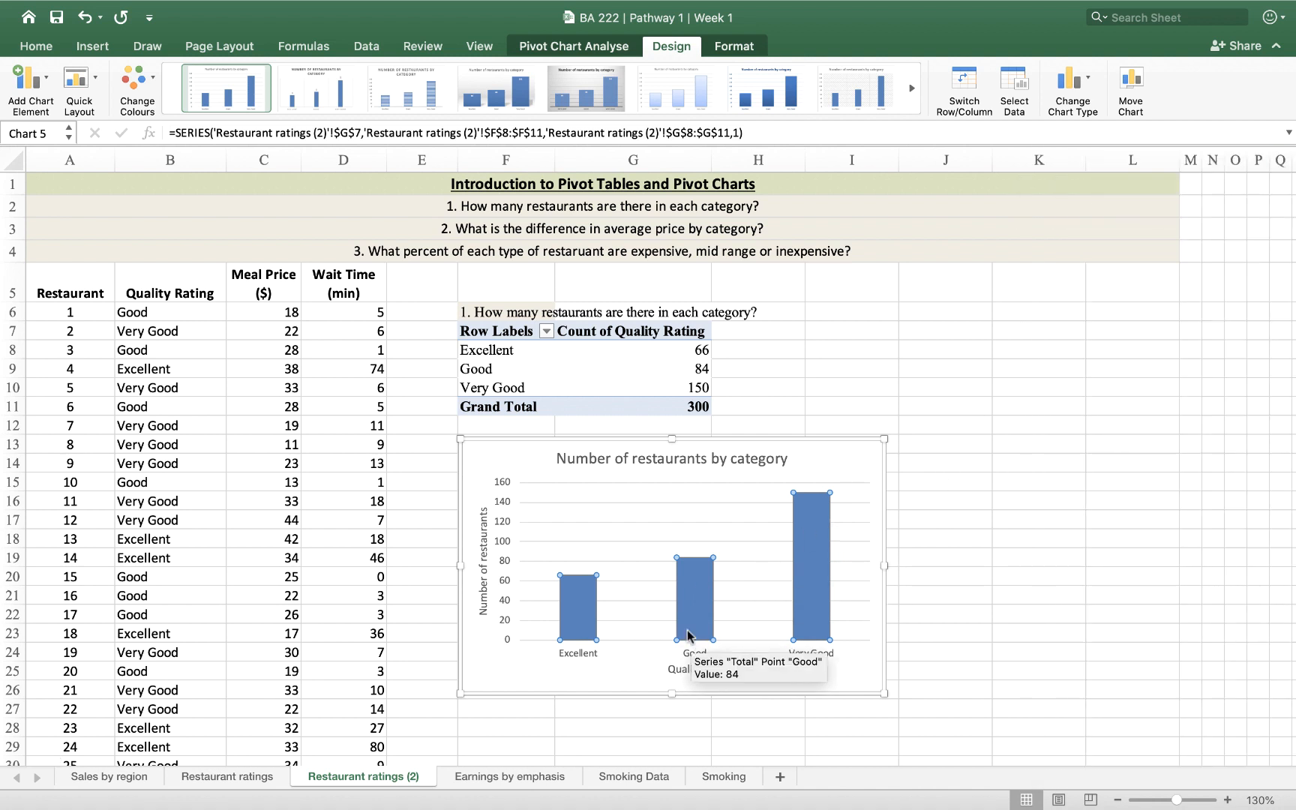
Reduce the gap width between the chart's columns to 83%.
{"action": "left_click", "coordinate": [706, 593]}
{"action": "right_click", "coordinate": [706, 592]}
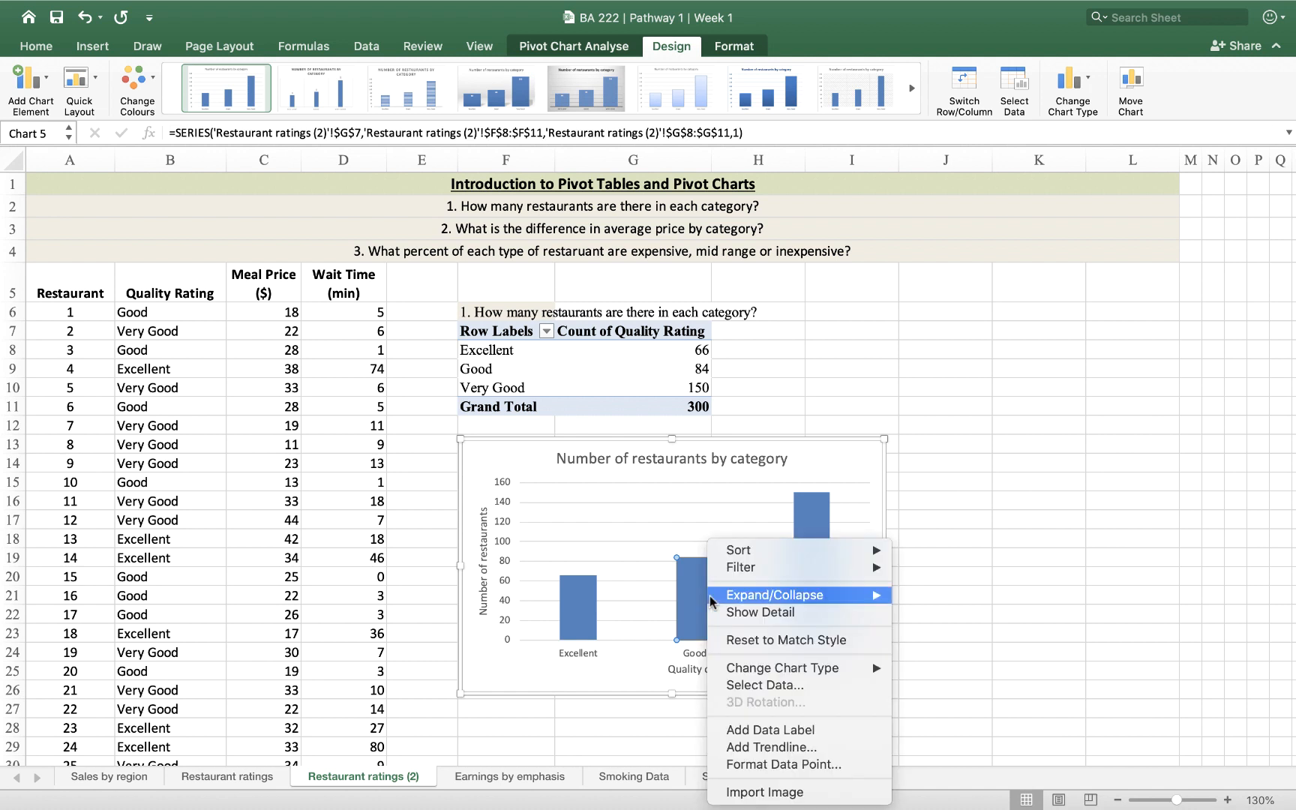
{"action": "left_click", "coordinate": [756, 762]}
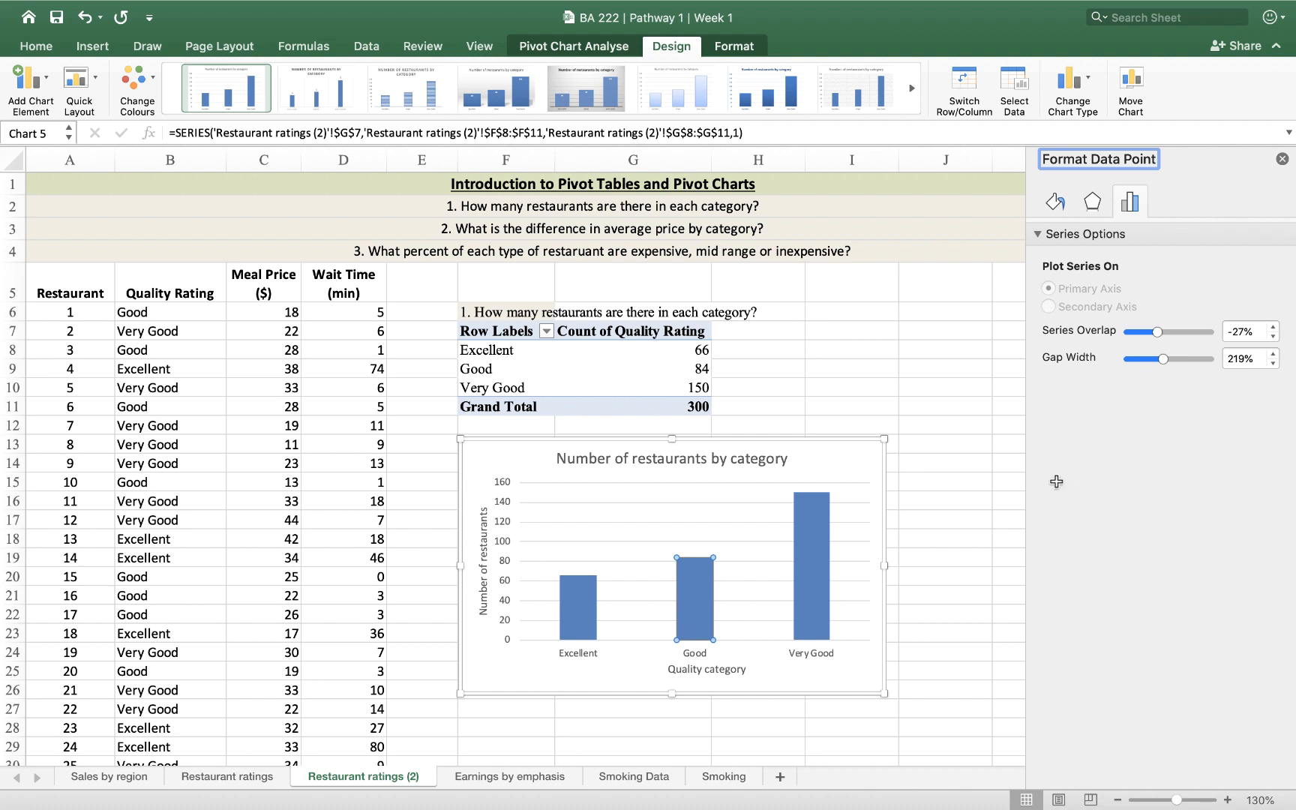
{"action": "mouse_move", "coordinate": [802, 583]}
{"action": "left_click_drag", "start_coordinate": [1161, 358], "coordinate": [1141, 361]}
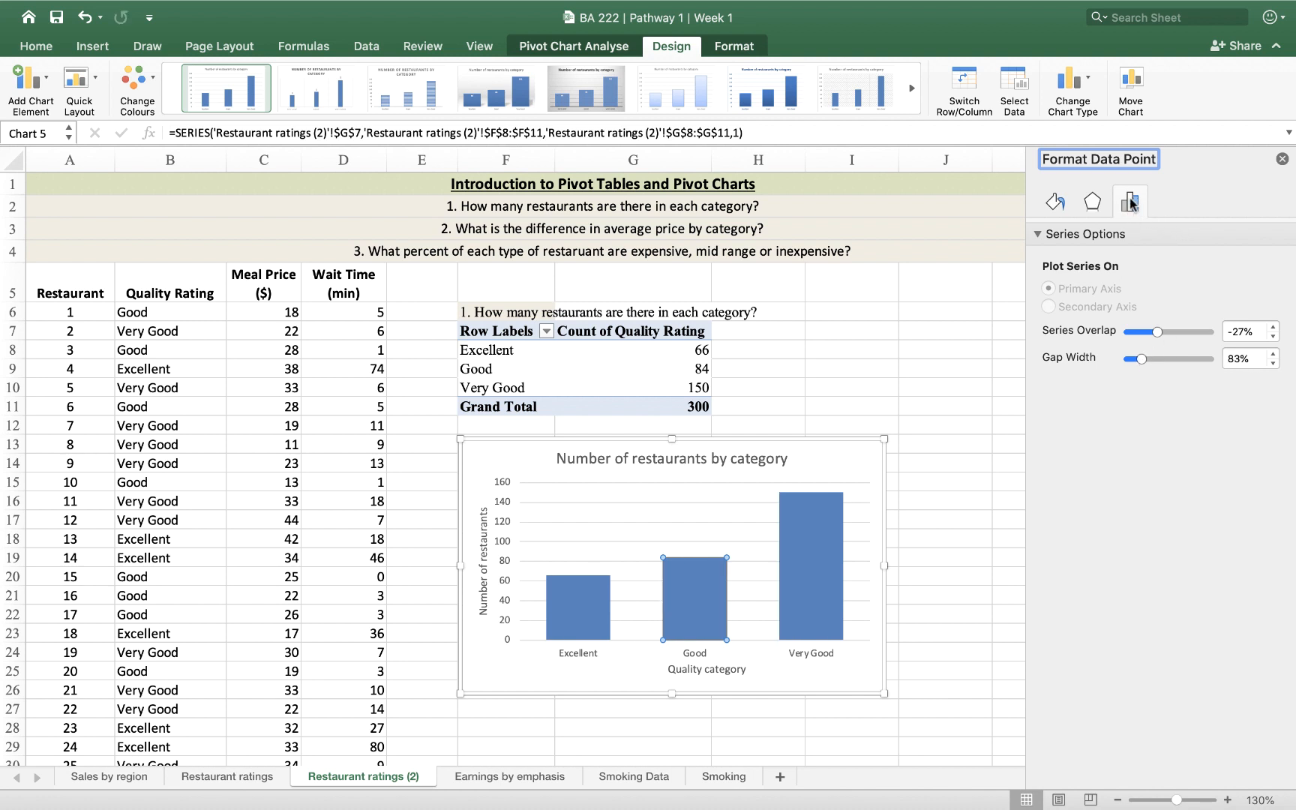
Vary the chart's column colours by point and move the chart beside the PivotTable, just below row 6.
{"action": "left_click", "coordinate": [1054, 207]}
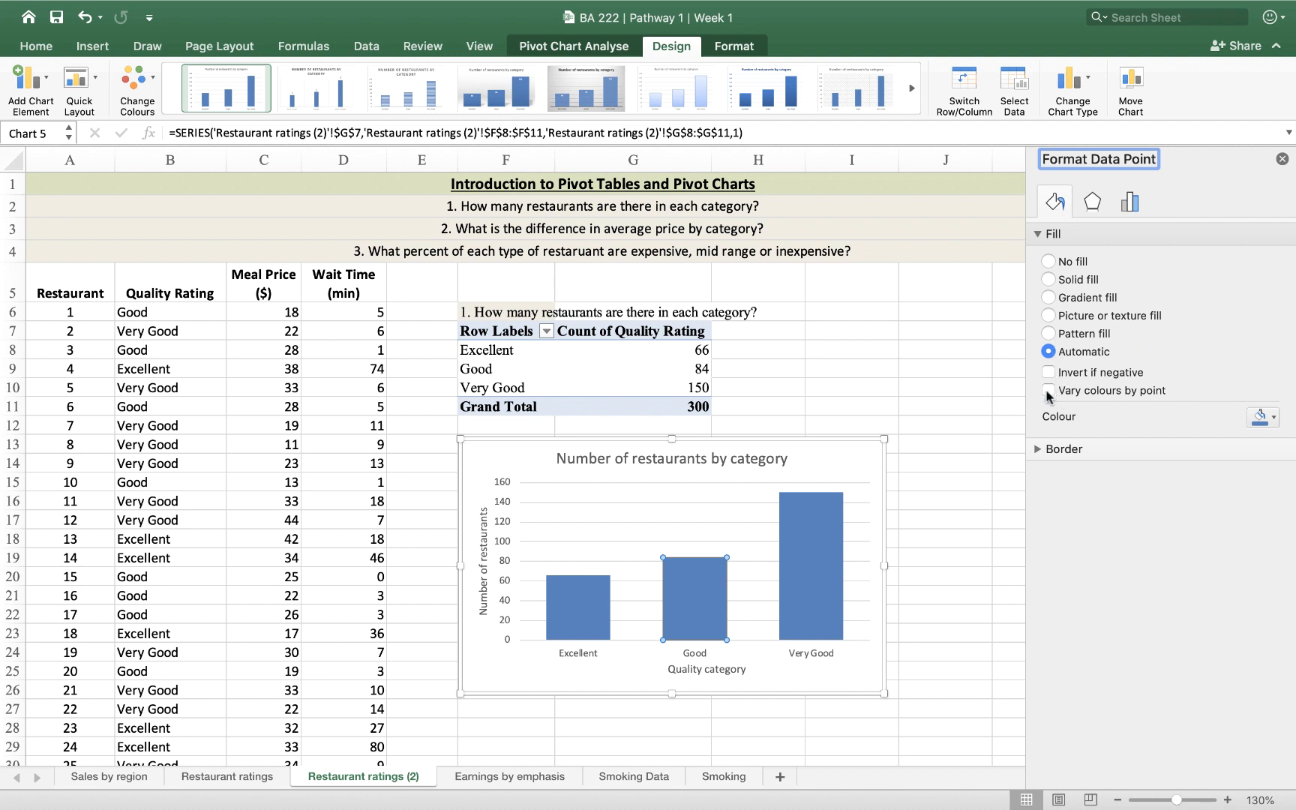
{"action": "left_click", "coordinate": [1048, 391]}
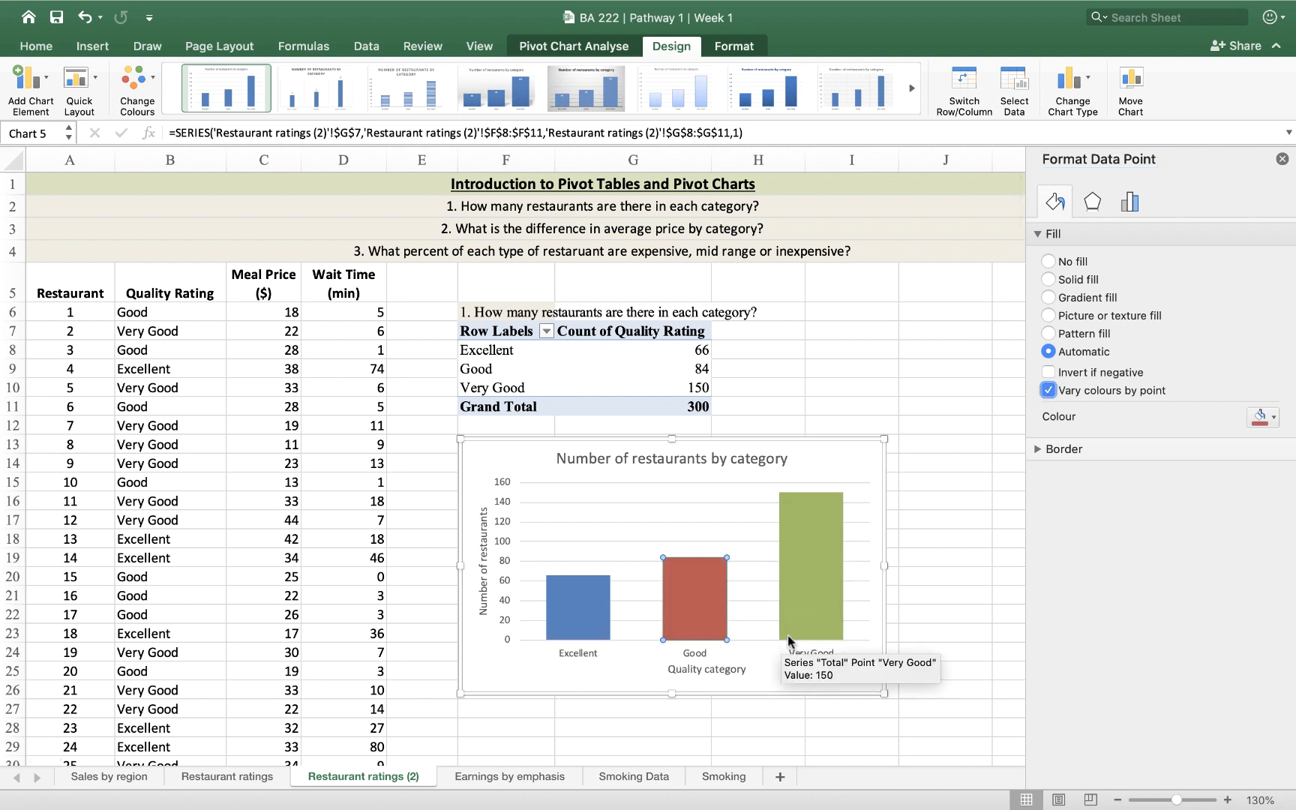
{"action": "mouse_move", "coordinate": [569, 809]}
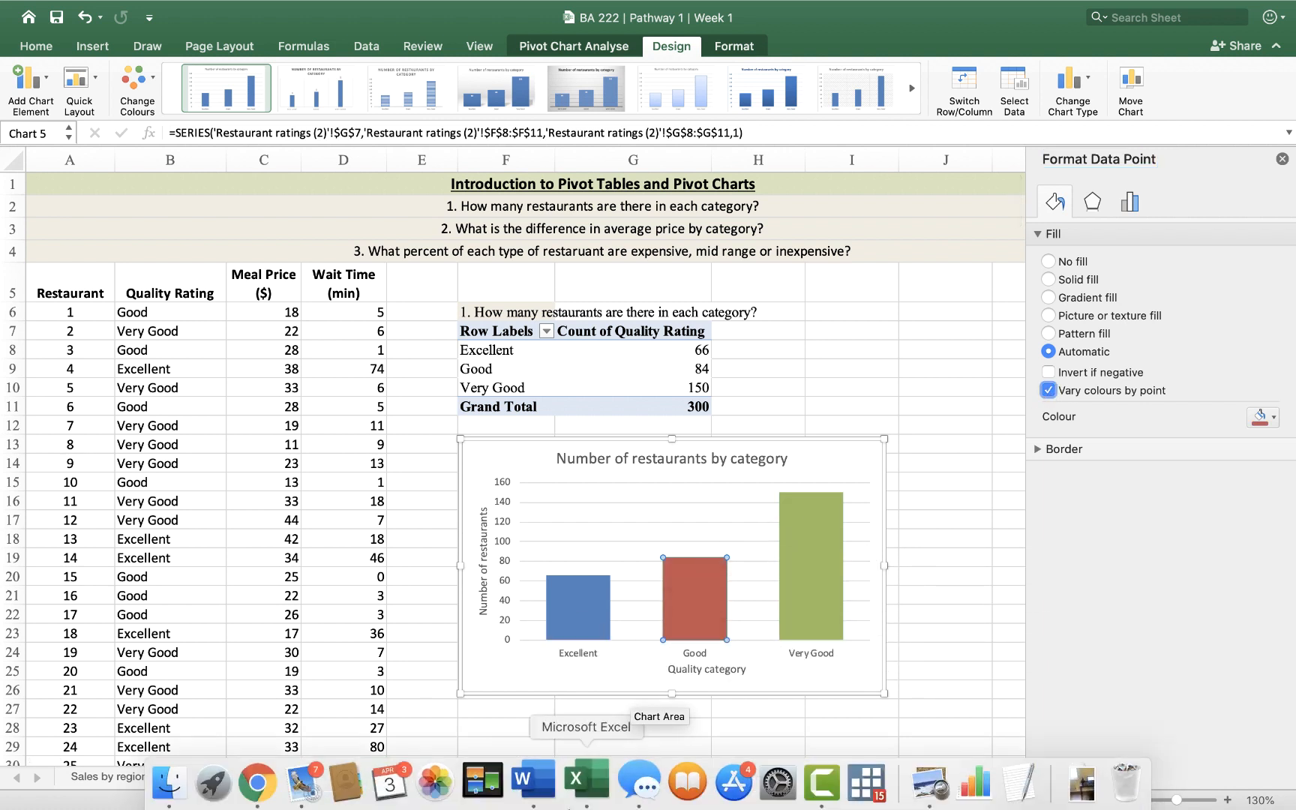
{"action": "left_click", "coordinate": [1283, 159]}
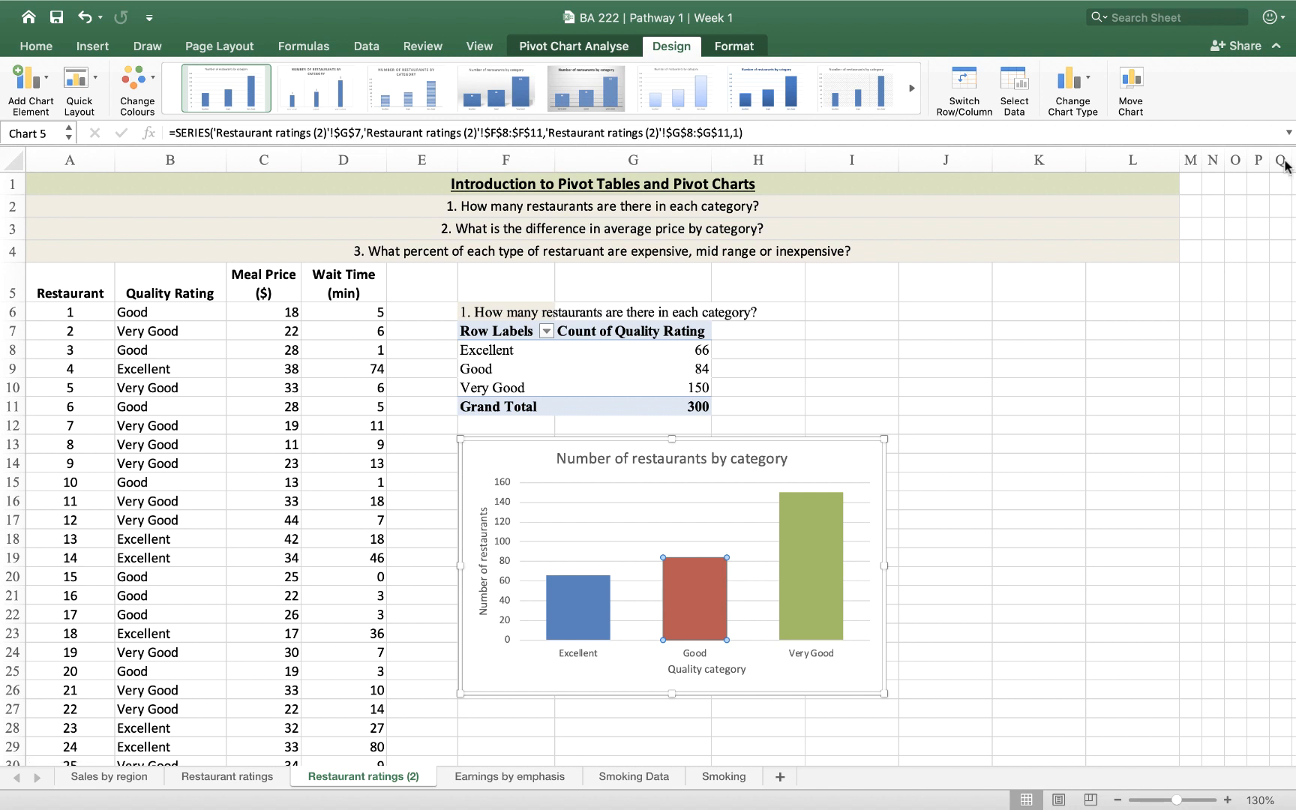
{"action": "left_click_drag", "start_coordinate": [501, 453], "coordinate": [761, 339]}
Merge cells F6:L6 containing the first question's heading and left-align its text.
{"action": "left_click", "coordinate": [491, 310]}
{"action": "left_click_drag", "start_coordinate": [491, 310], "coordinate": [1121, 312]}
{"action": "left_click", "coordinate": [36, 46]}
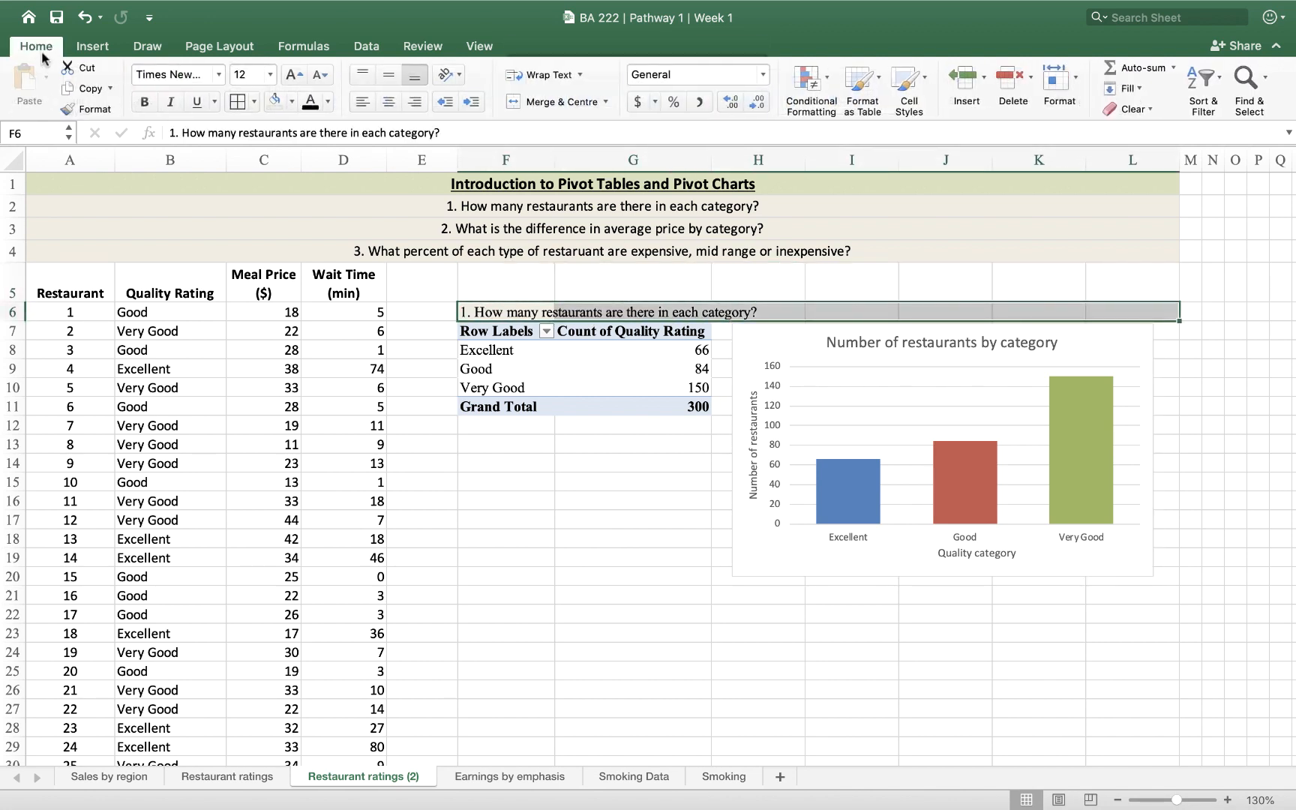
{"action": "left_click", "coordinate": [37, 47]}
{"action": "left_click", "coordinate": [37, 47]}
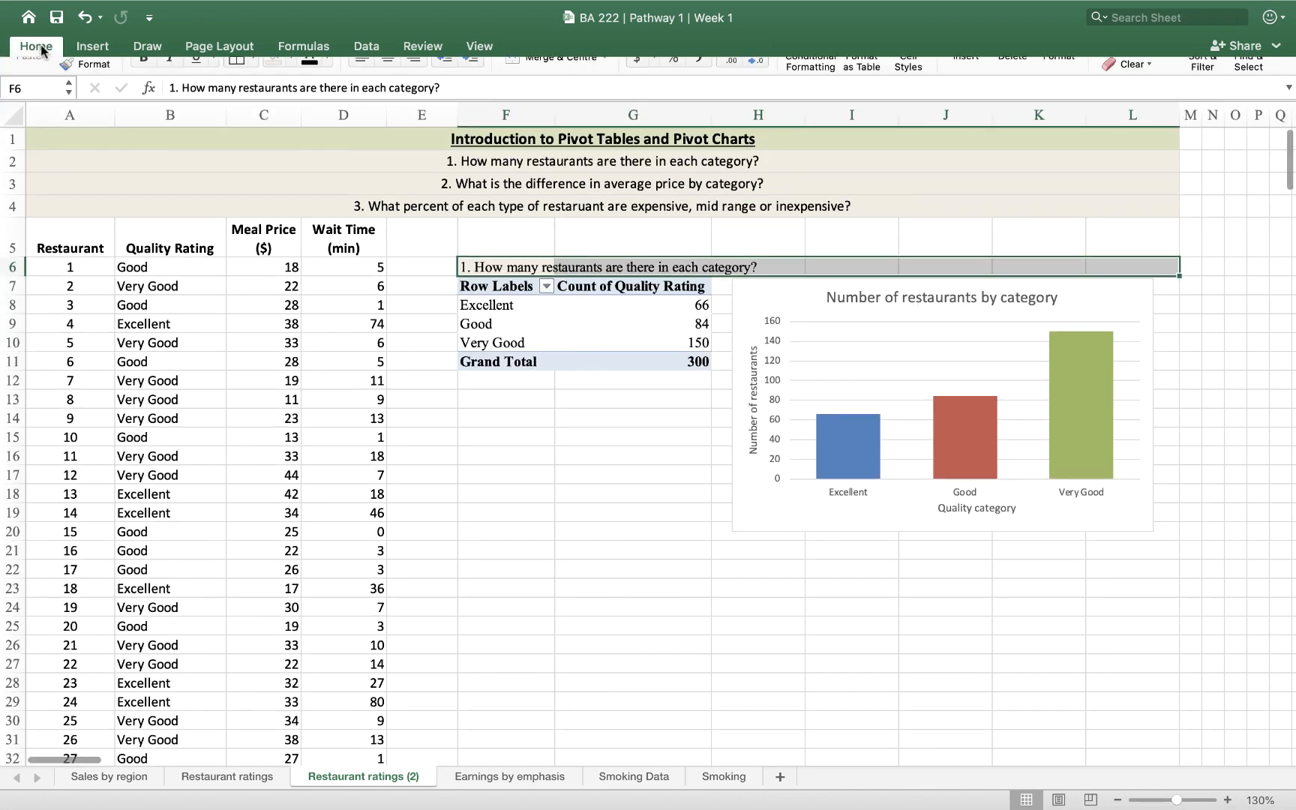
{"action": "left_click", "coordinate": [533, 111]}
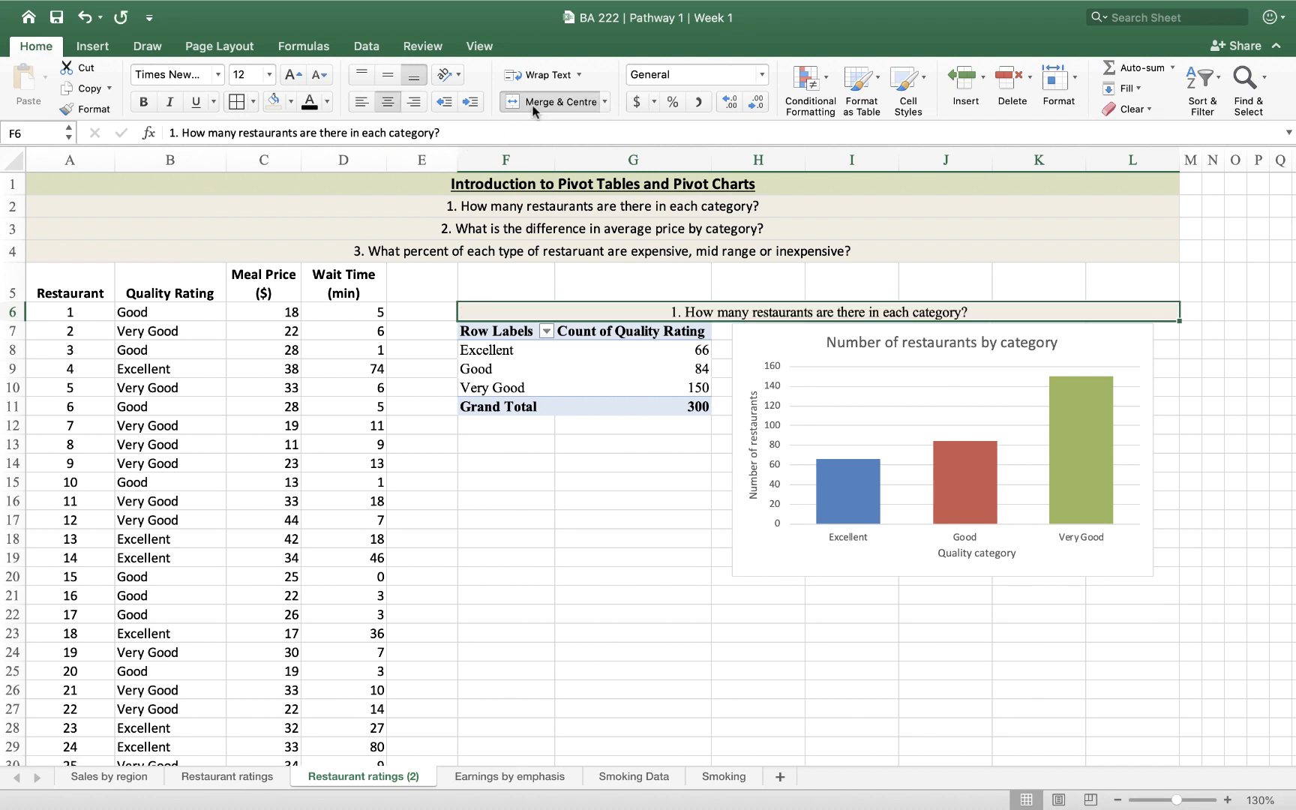
{"action": "left_click", "coordinate": [361, 102]}
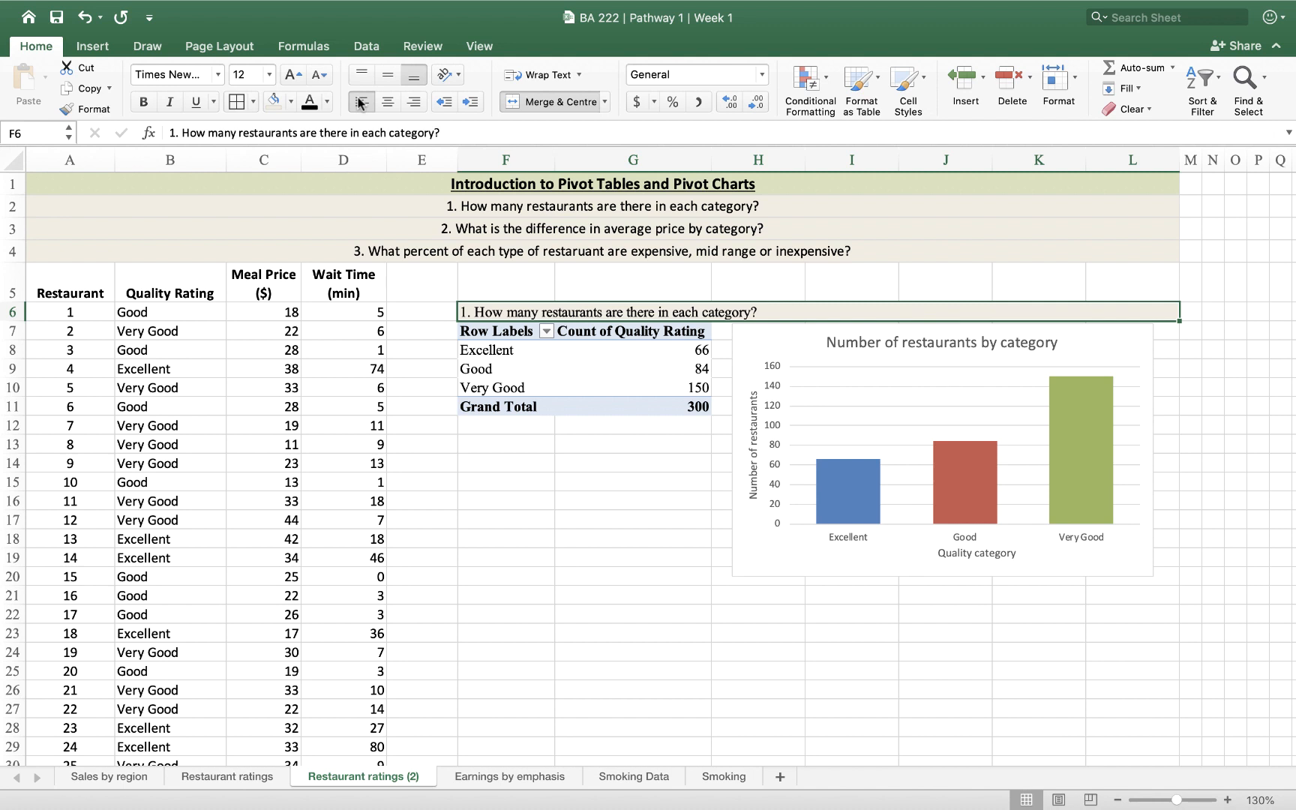
{"action": "left_click", "coordinate": [616, 480]}
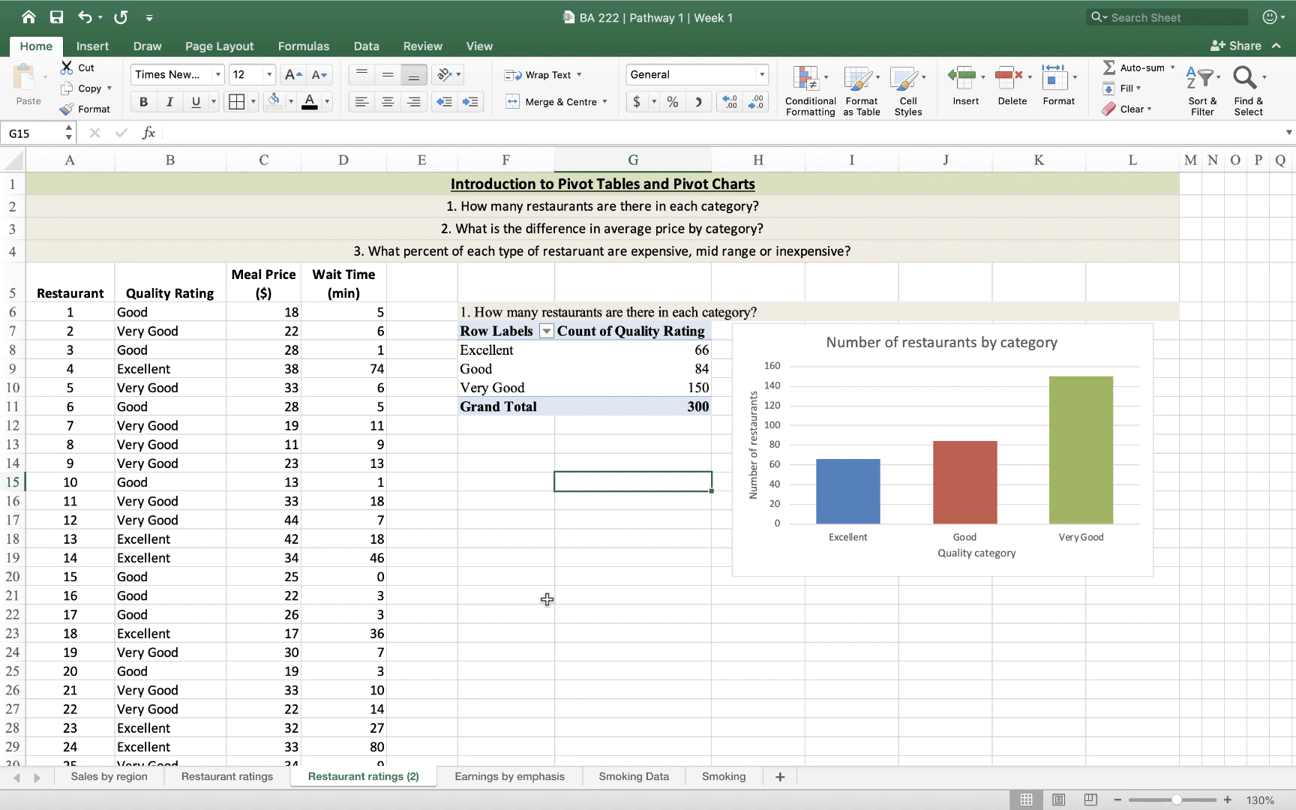
Move the Excellent row below Very Good in the PivotTable so the categories run Good, Very Good, Excellent.
{"action": "mouse_move", "coordinate": [879, 509]}
{"action": "left_click", "coordinate": [506, 351]}
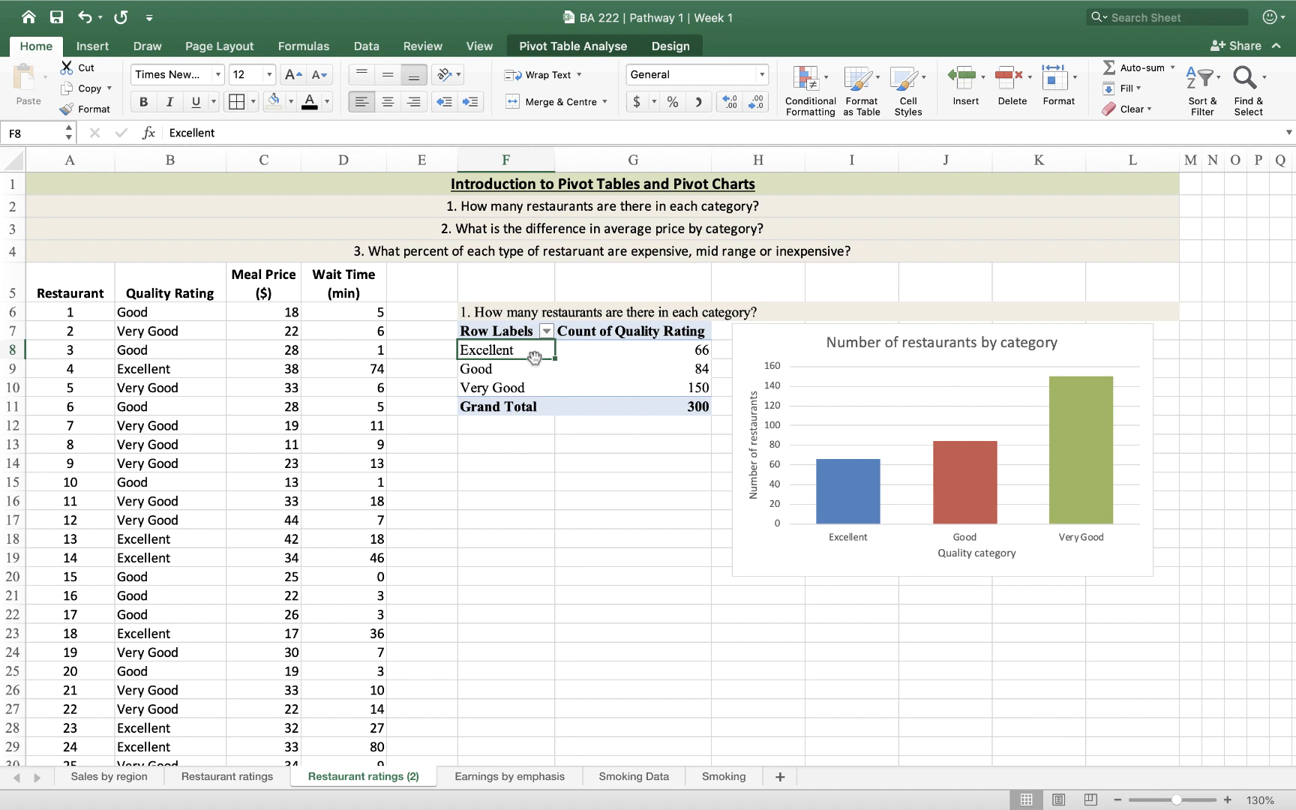
{"action": "left_click_drag", "start_coordinate": [534, 357], "coordinate": [534, 385]}
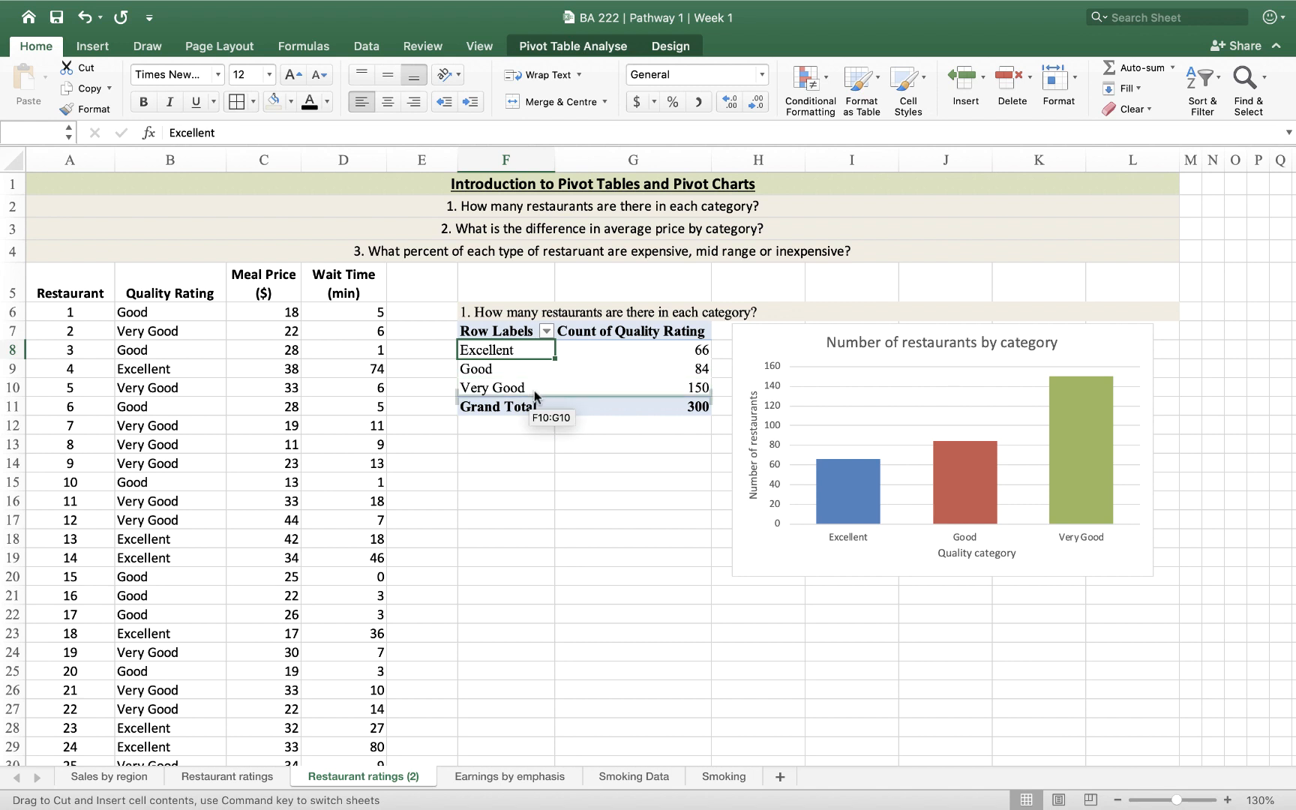
{"action": "left_click_drag", "start_coordinate": [535, 395], "coordinate": [535, 395]}
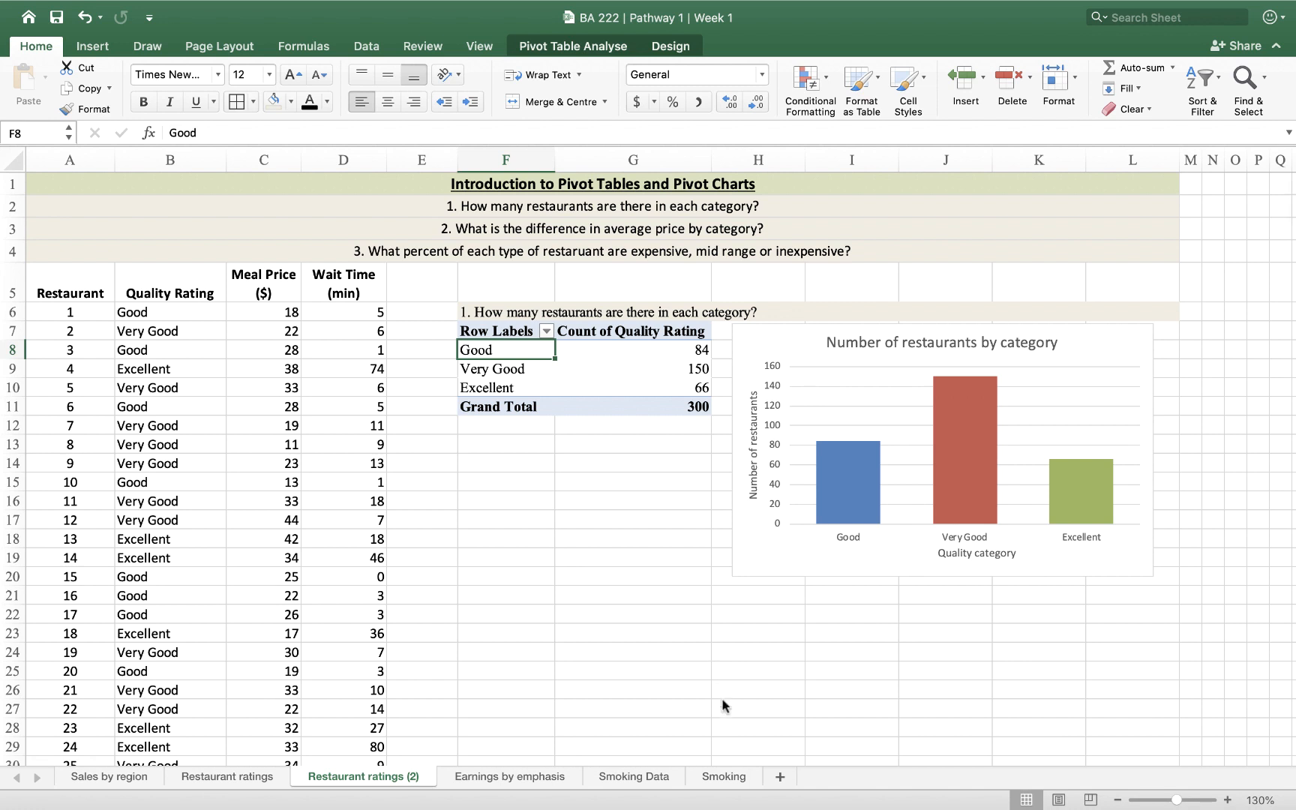
{"action": "mouse_move", "coordinate": [759, 788]}
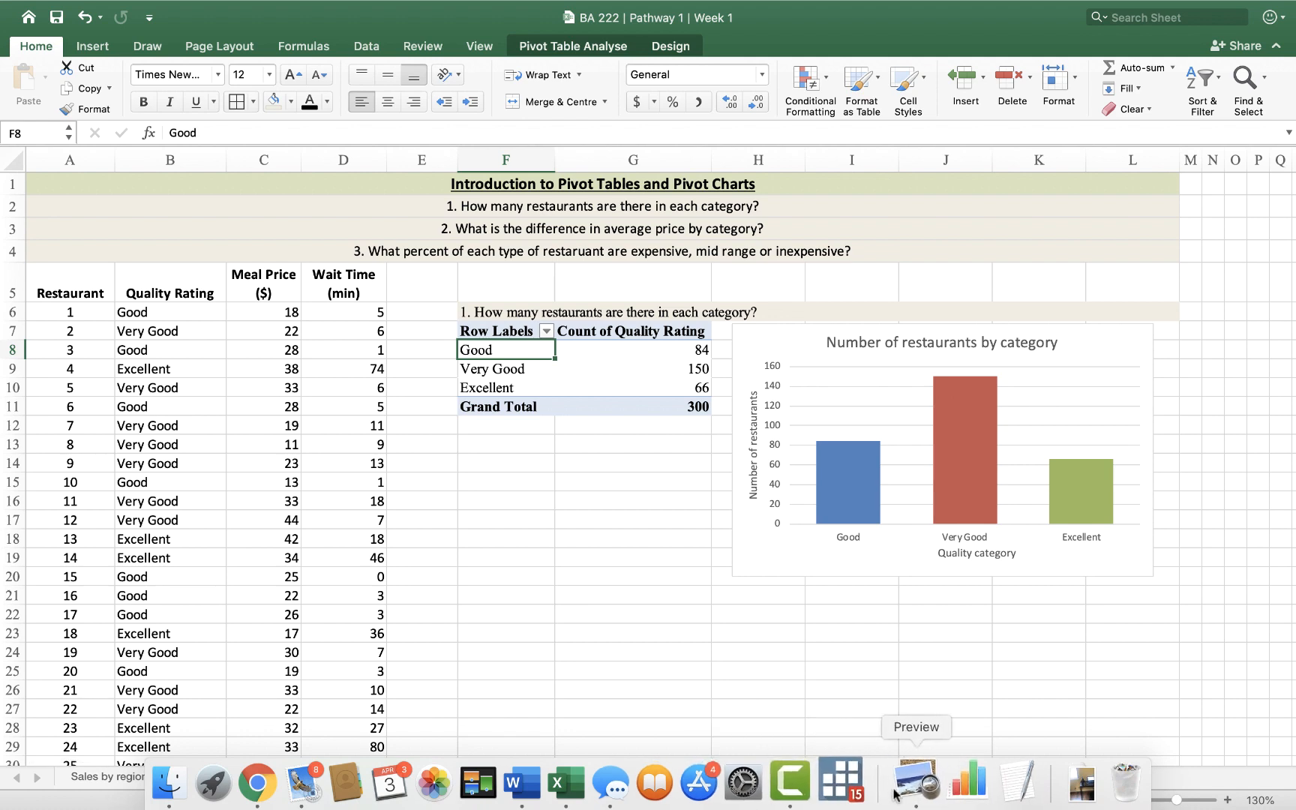